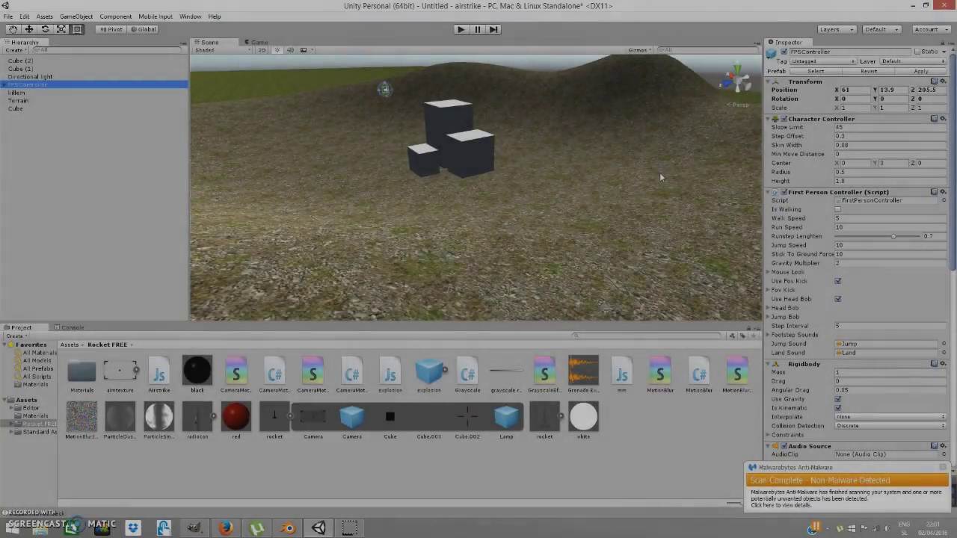
Play-test the scene by walking the first-person character around and launching the missile, and stop play mode after the explosion.
left_click(942, 468)
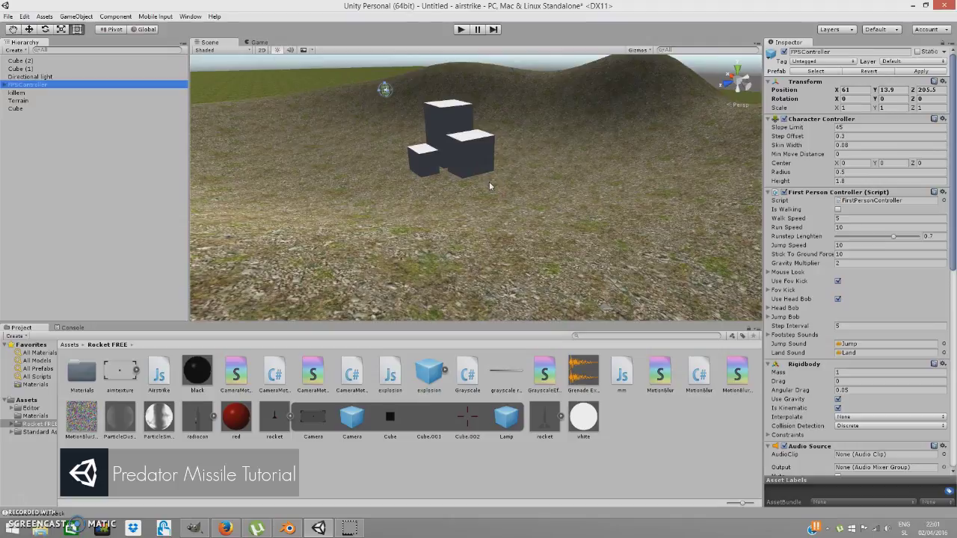
left_click(468, 153)
left_click(461, 30)
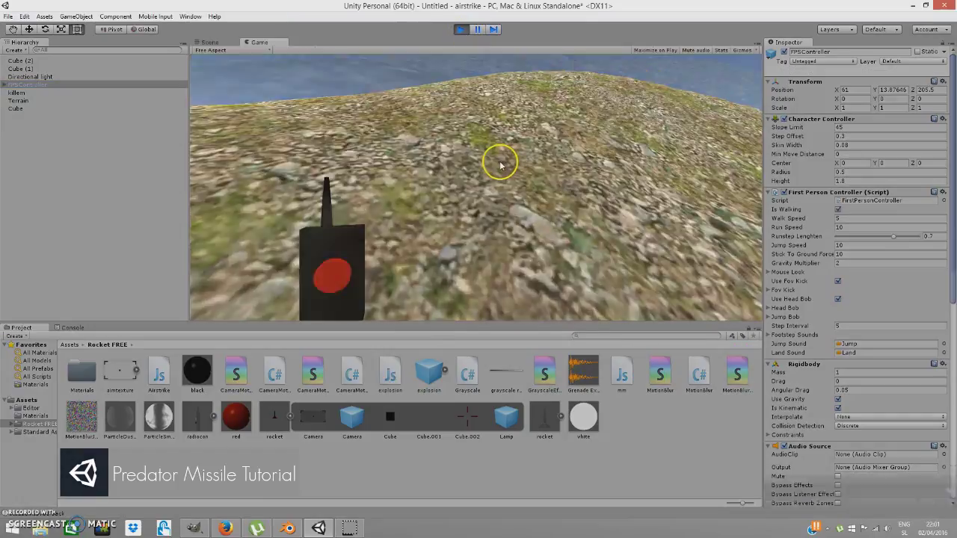
key("w")
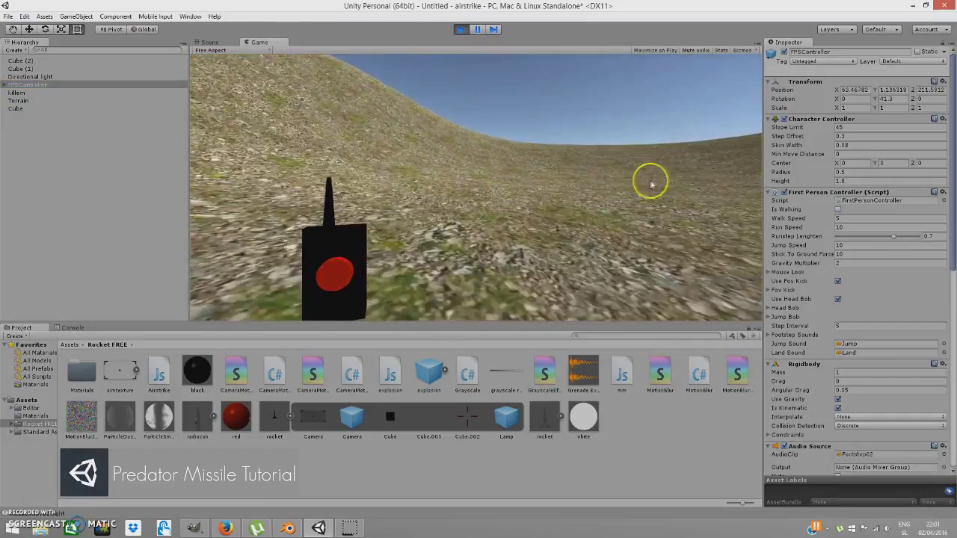
key("w")
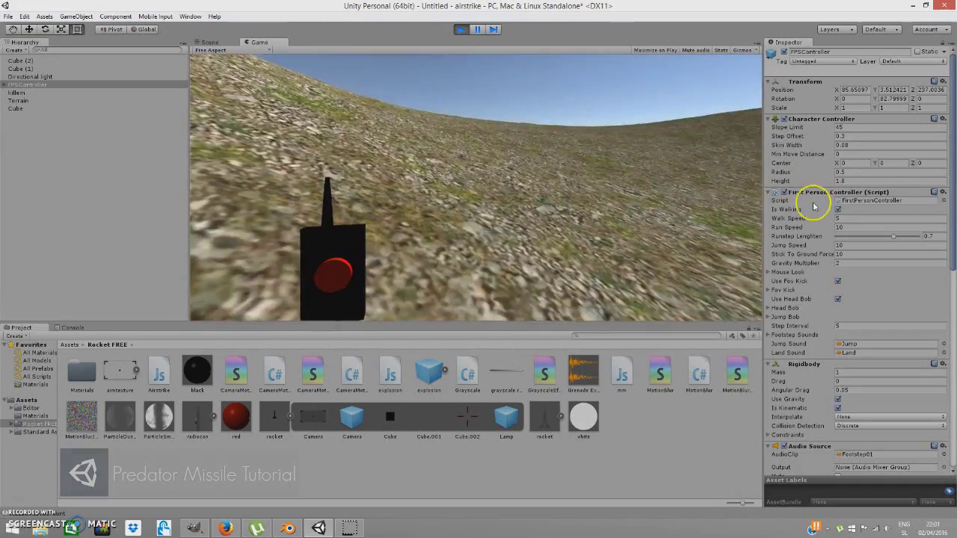
left_click(726, 444)
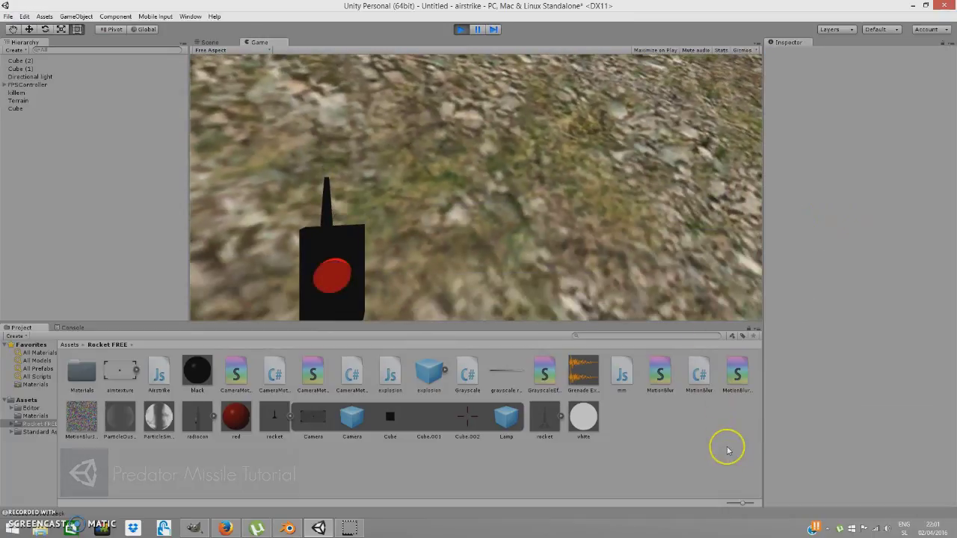
left_click(716, 193)
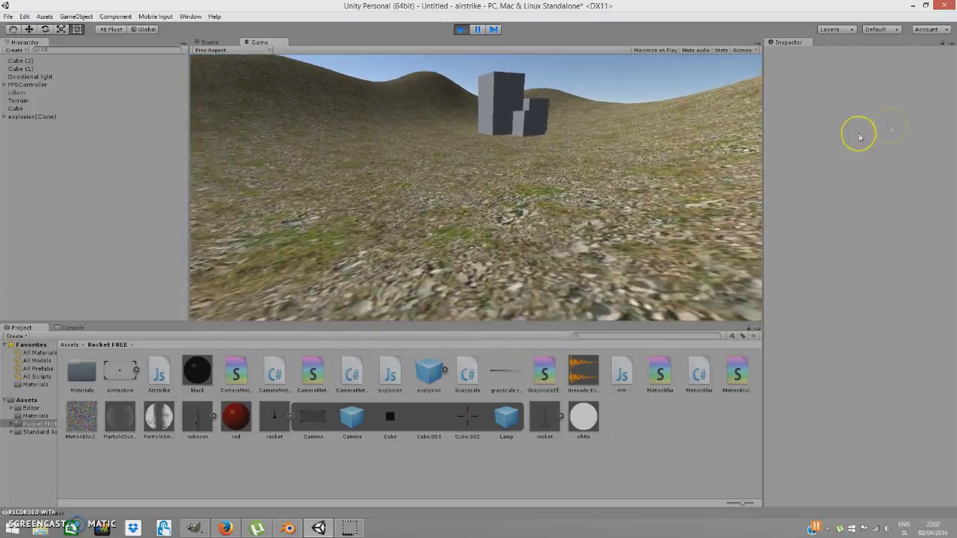
left_click(461, 29)
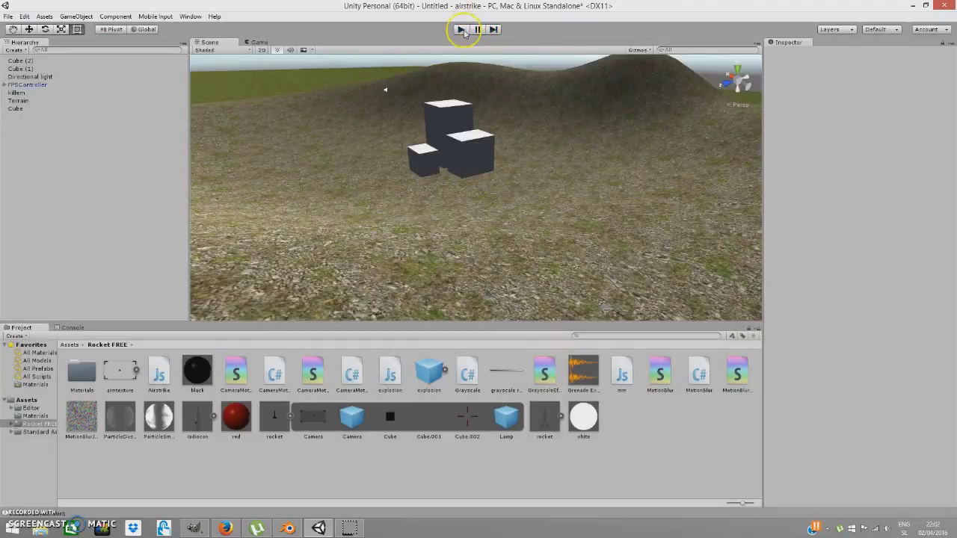
Run the game two more times, firing the missile and steering it towards the cubes, and end play mode each time.
key("ctrl+p")
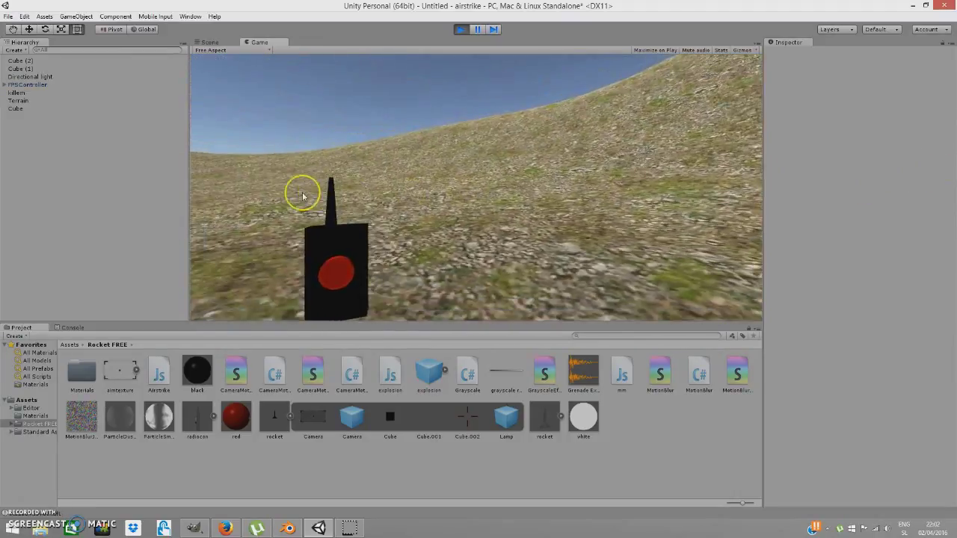
left_click_drag(247, 194, 285, 198)
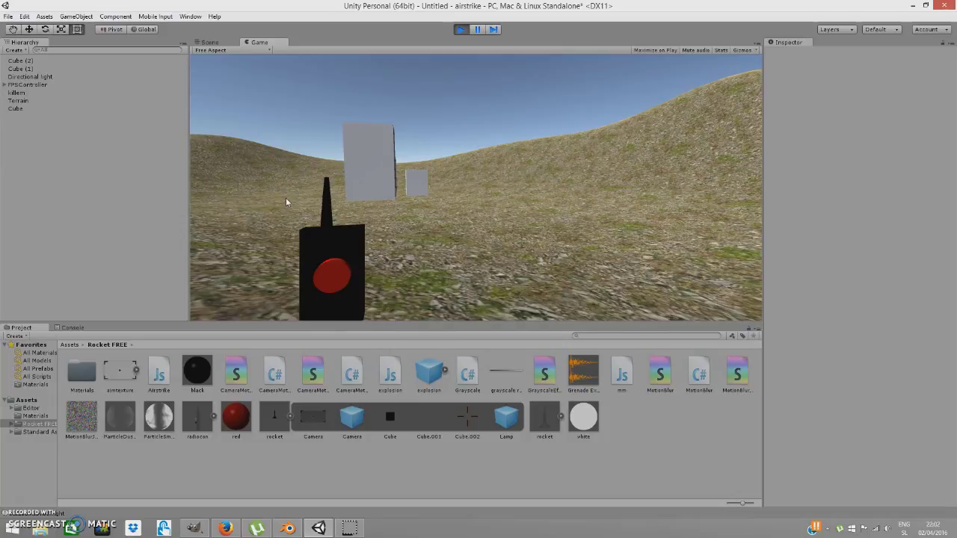
mouse_move(289, 197)
left_mouse_down()
mouse_move(434, 293)
mouse_move(318, 306)
mouse_move(235, 295)
mouse_move(239, 307)
left_mouse_up()
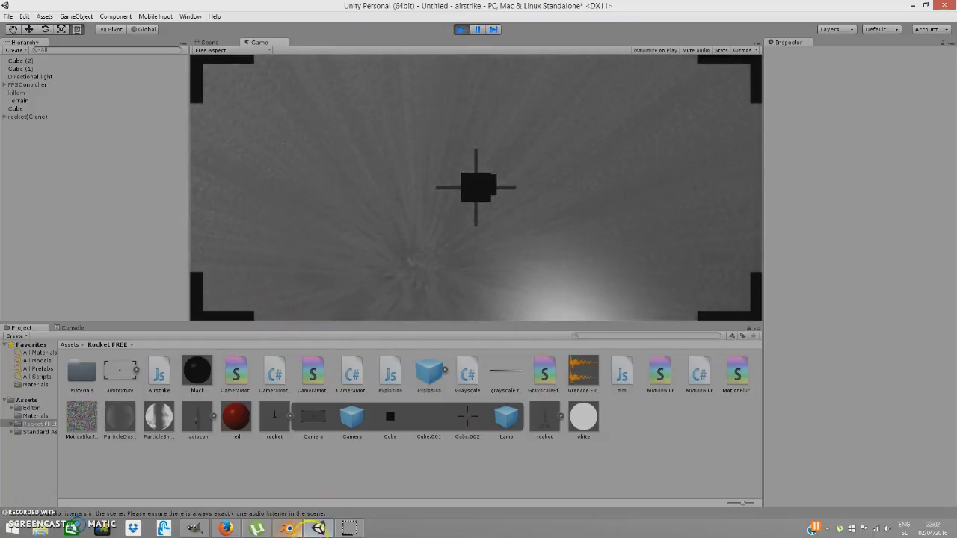
left_click(461, 29)
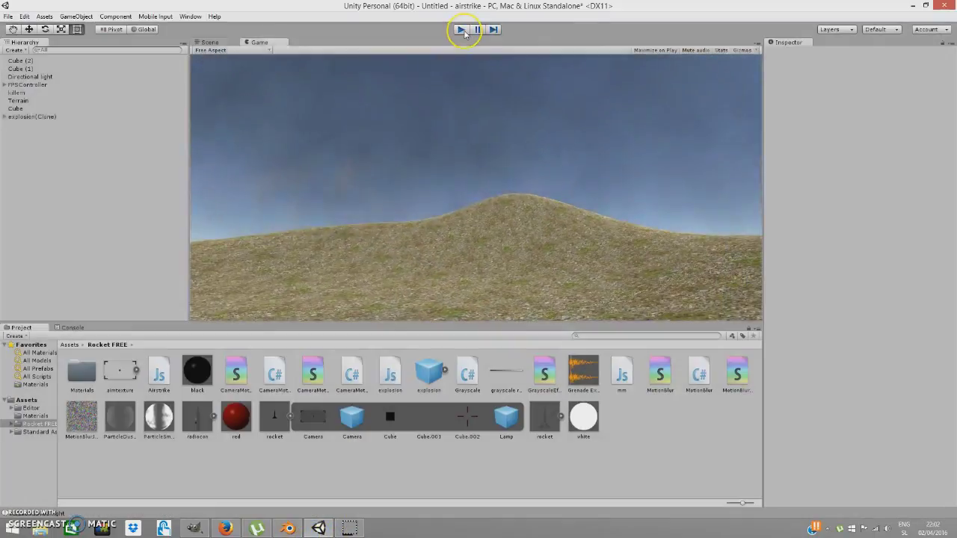
key("ctrl+p")
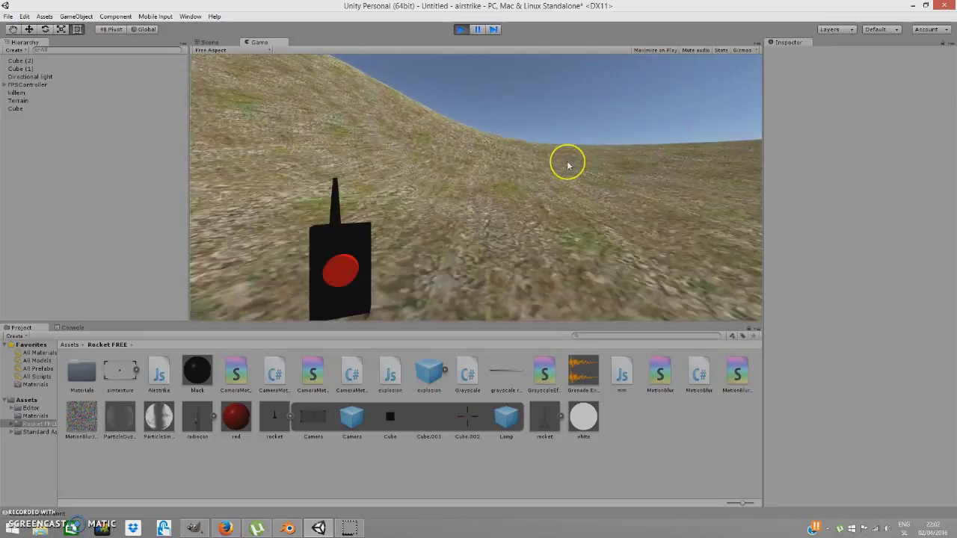
key("s")
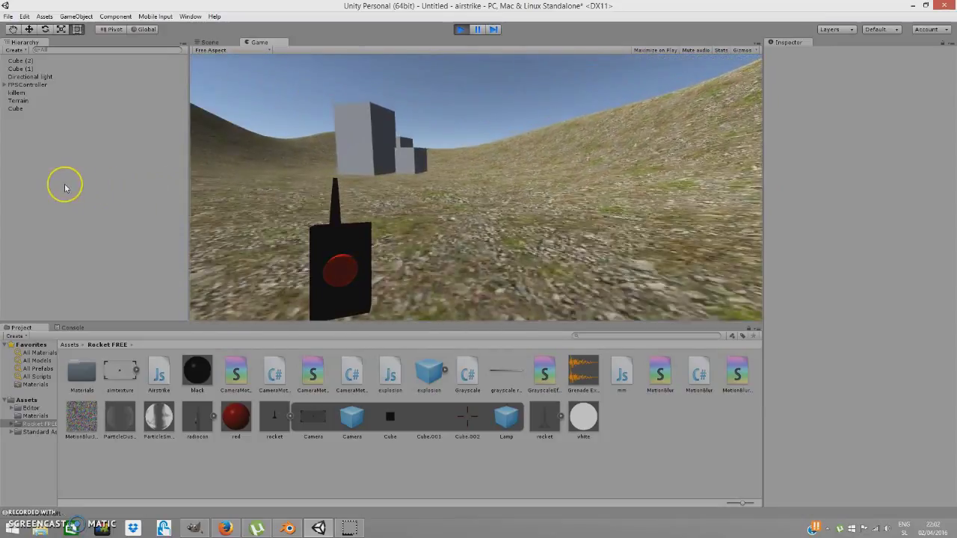
left_click(437, 192)
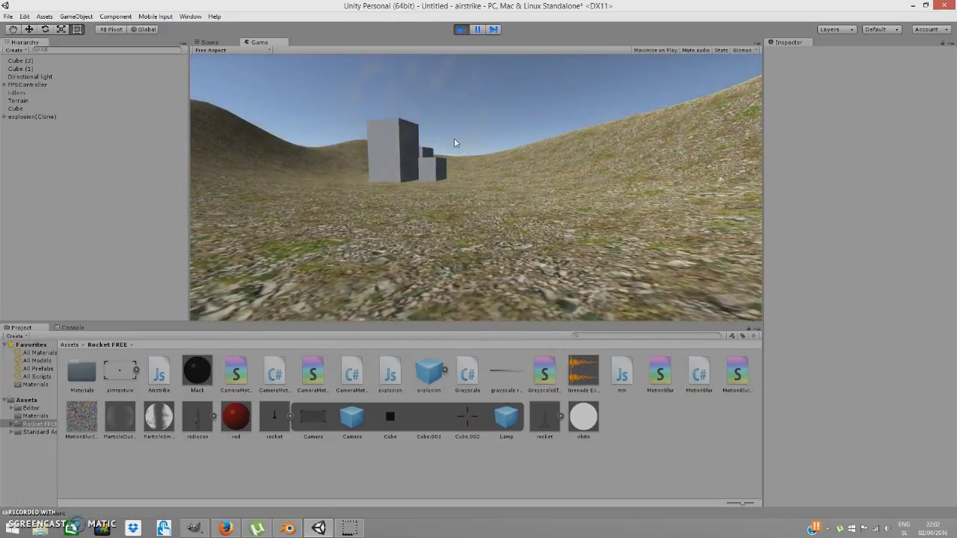
left_click(461, 29)
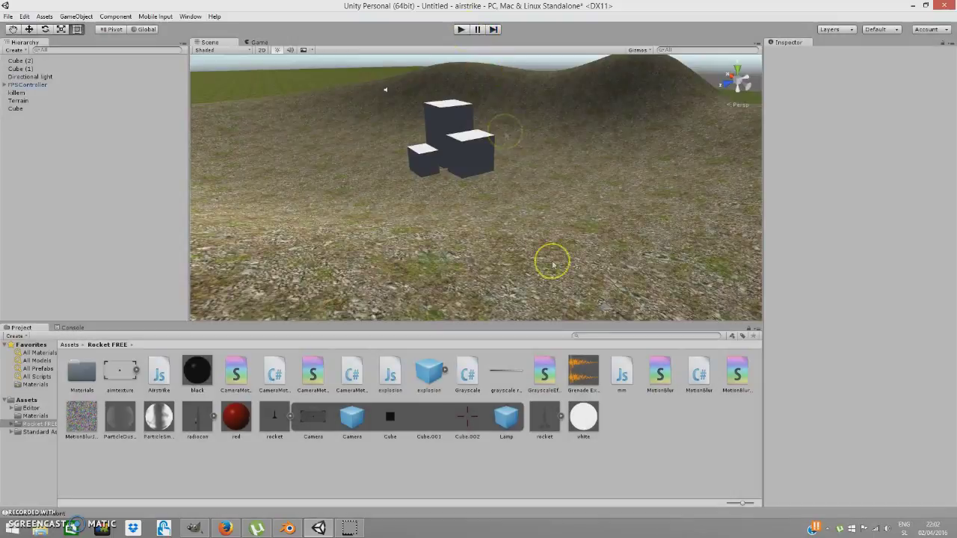
Delete the killem object that carries the Airstrike script from the scene.
left_click(17, 93)
right_click(31, 96)
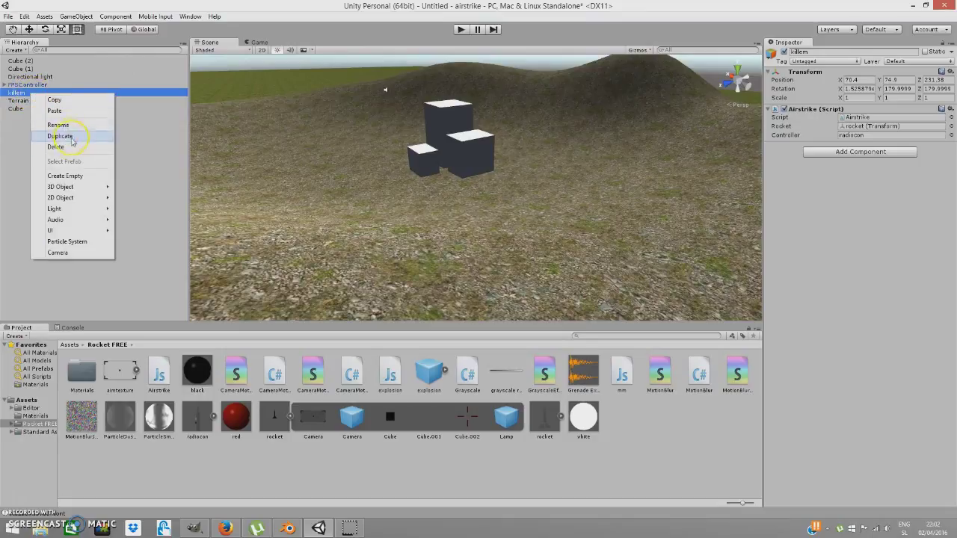
left_click(72, 149)
Remove the Mm script component from the FPSController object.
left_click(13, 86)
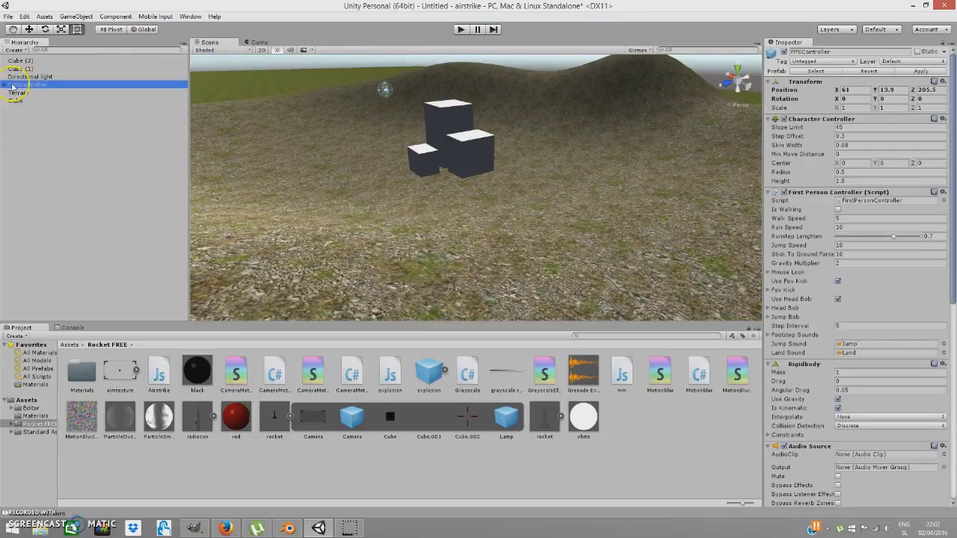
scroll(816, 341, "down", 10)
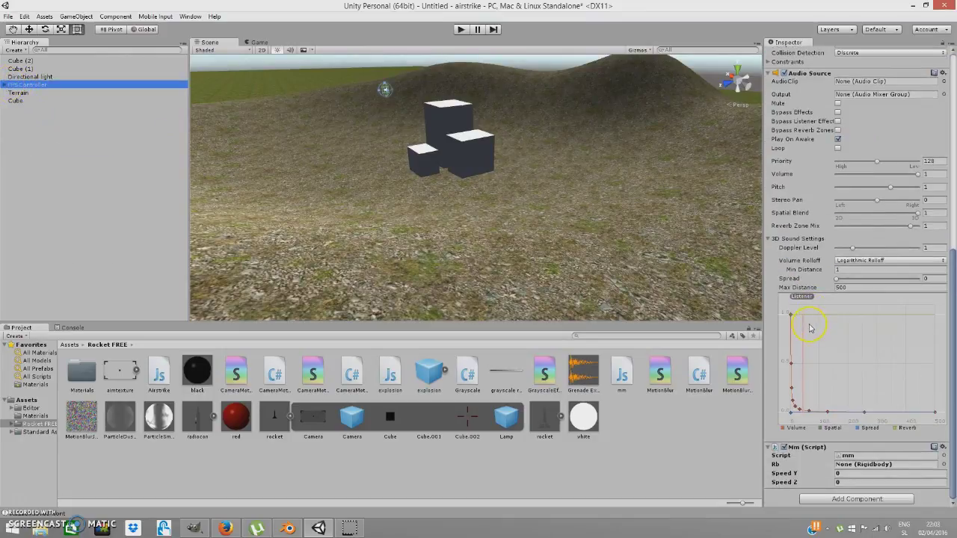
left_click(943, 447)
left_click(878, 374)
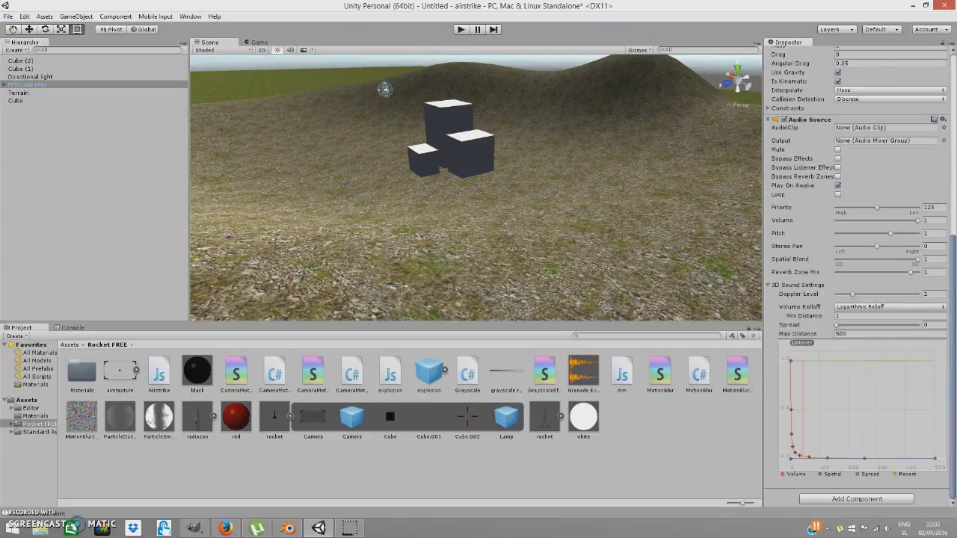
Remove the Mm script component from the FirstPersonCharacter camera inside FPSController.
left_click(5, 85)
left_click(38, 94)
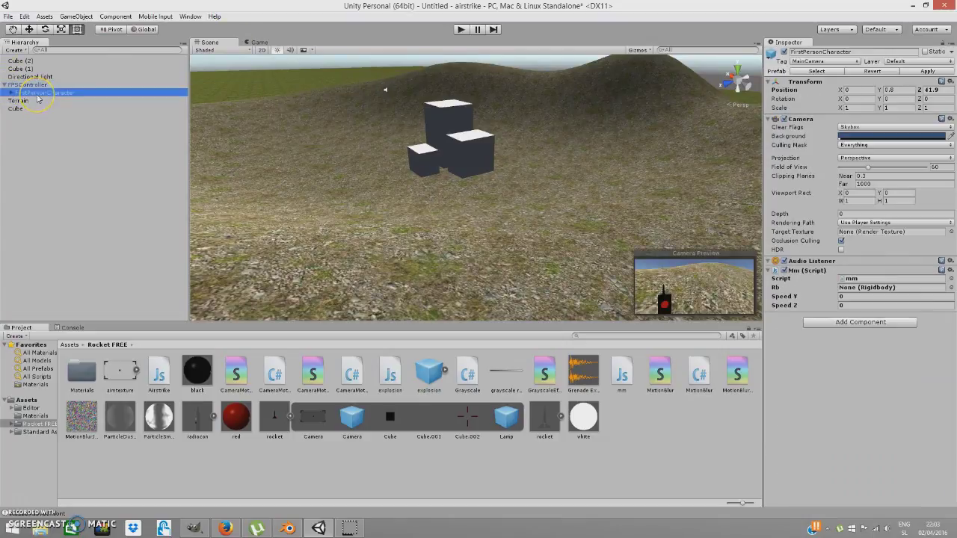
left_click(948, 270)
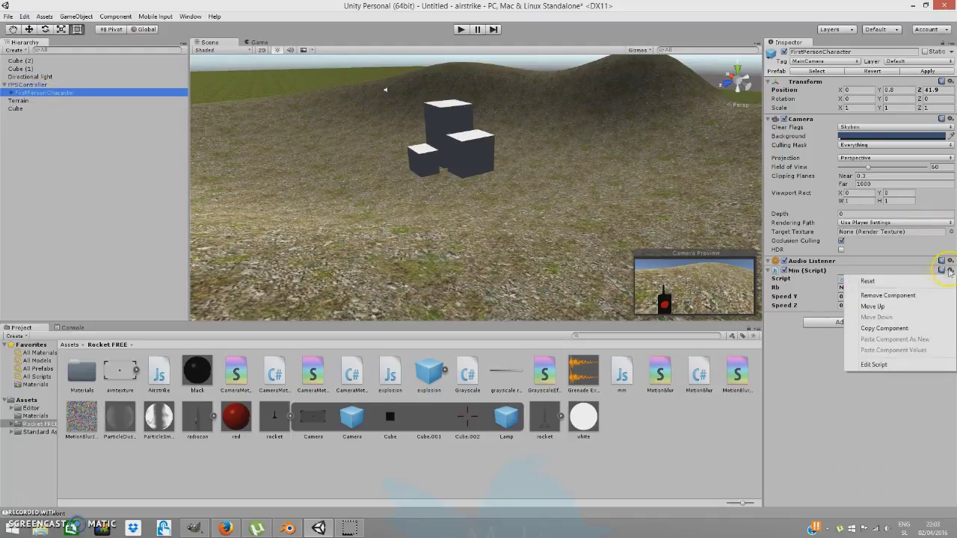
left_click(828, 295)
Deactivate the radiocon model nested under FirstPersonCharacter.
left_click(10, 93)
left_click(23, 101)
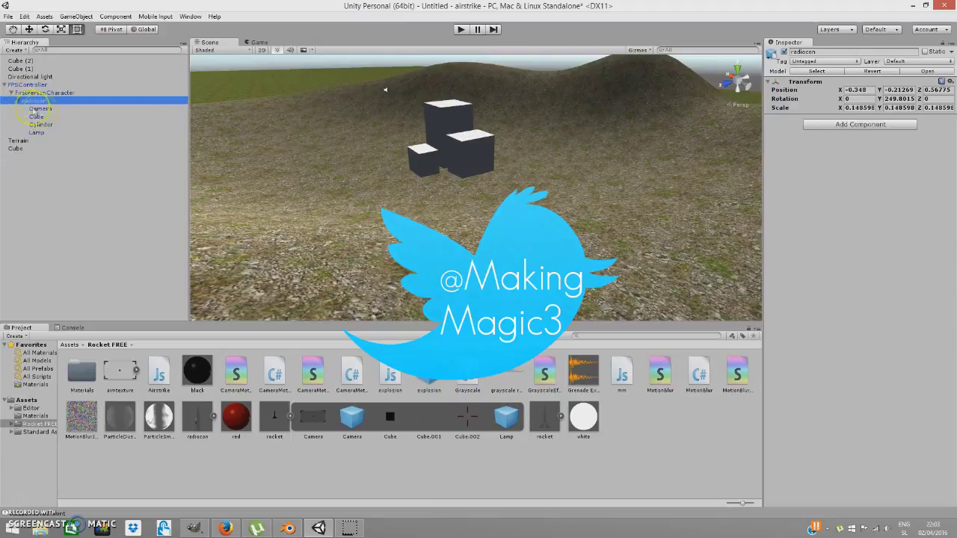
left_click(38, 132)
left_click(41, 109)
left_click(46, 102)
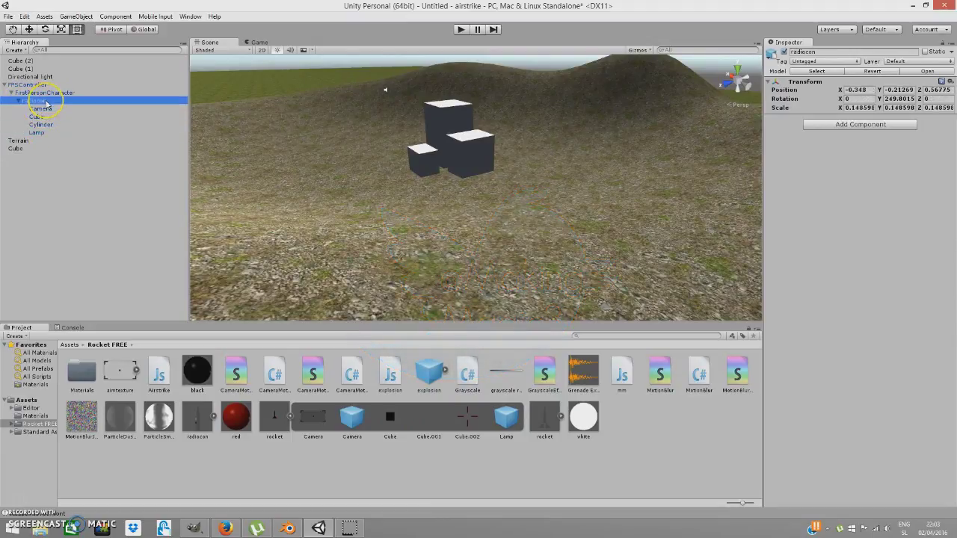
right_click(45, 102)
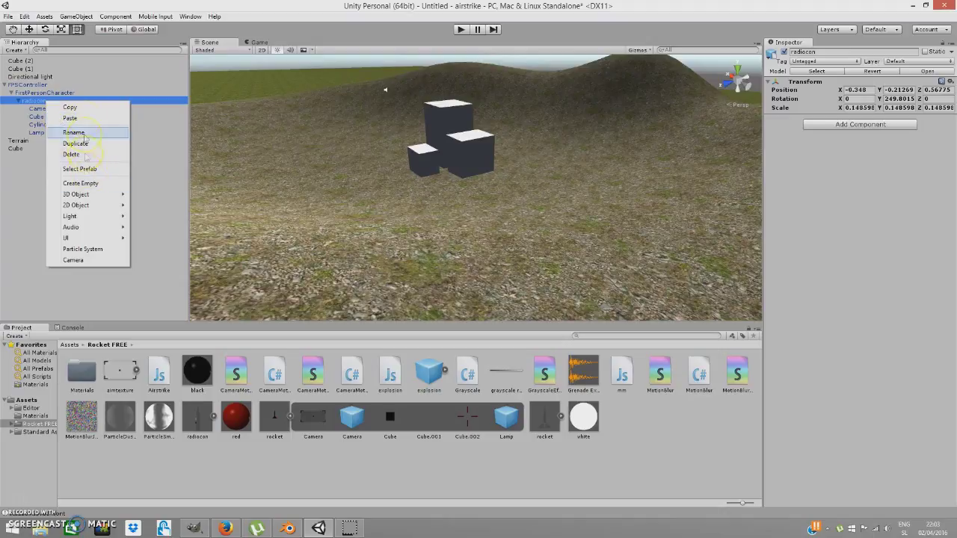
left_click(783, 52)
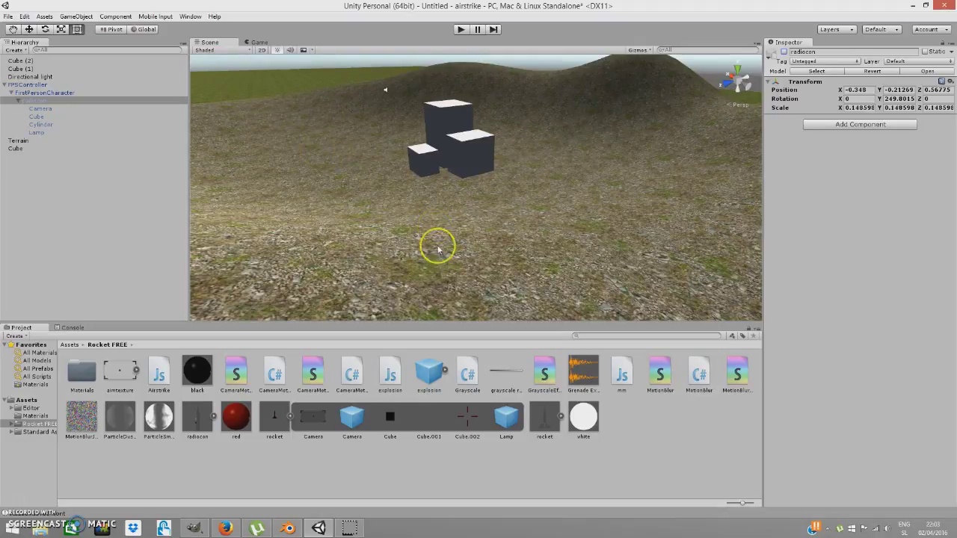
left_click(57, 85)
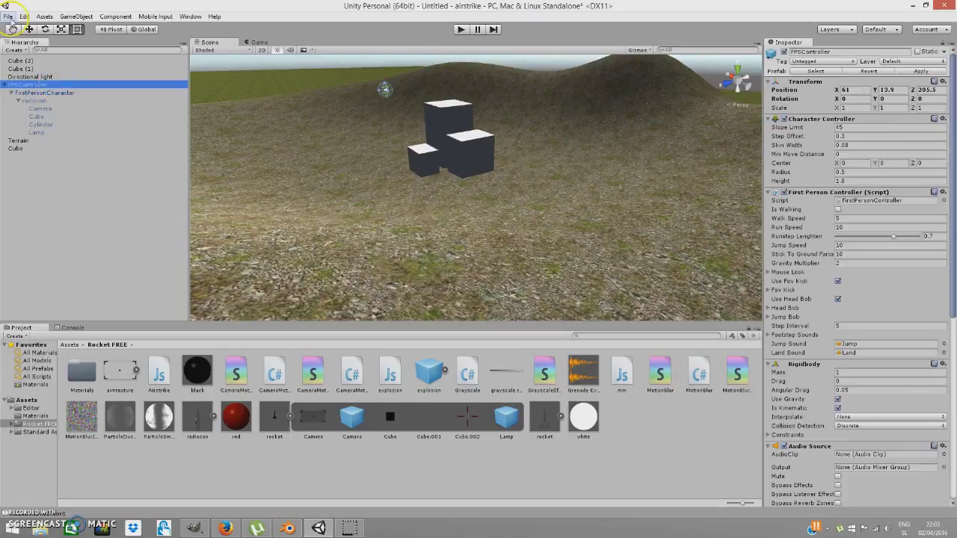
left_click(7, 16)
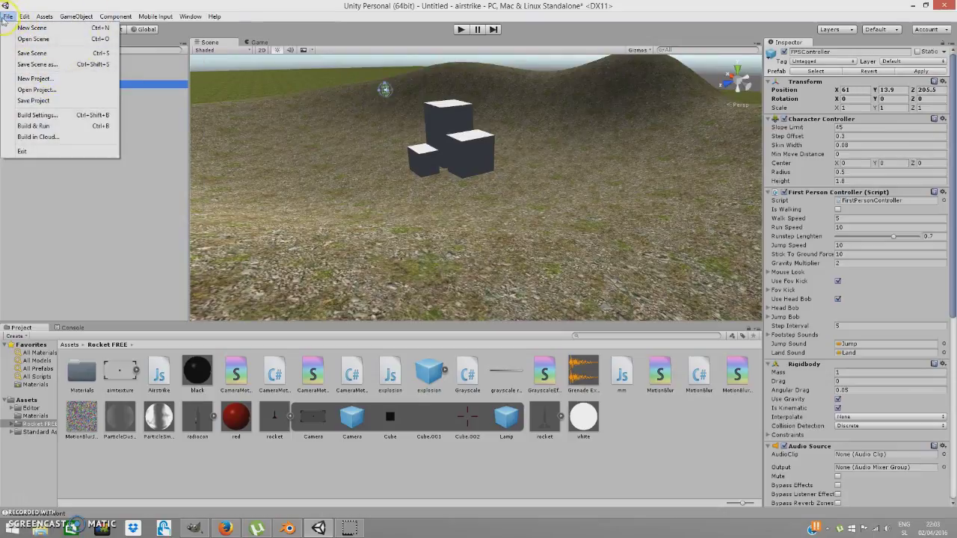
left_click(123, 245)
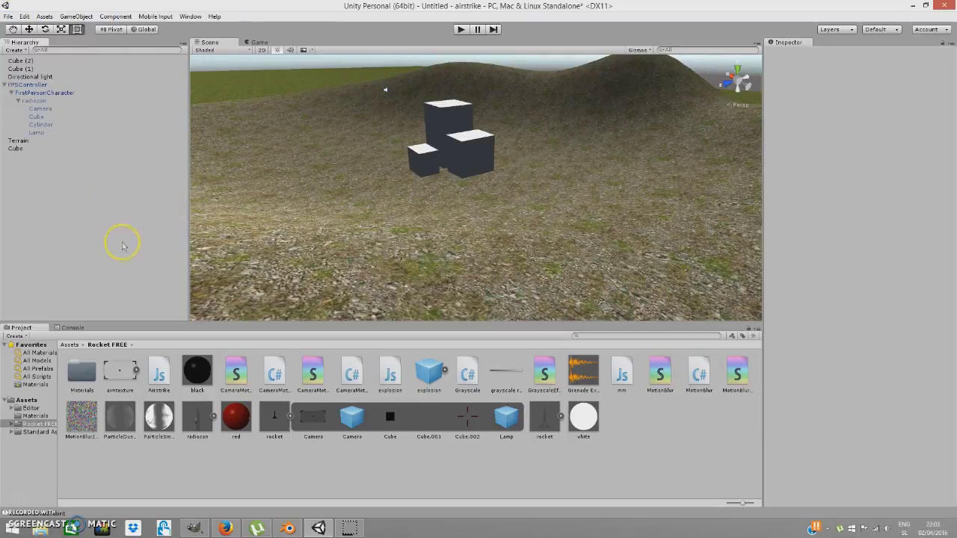
Create an empty game object in the scene and select it.
left_click(75, 17)
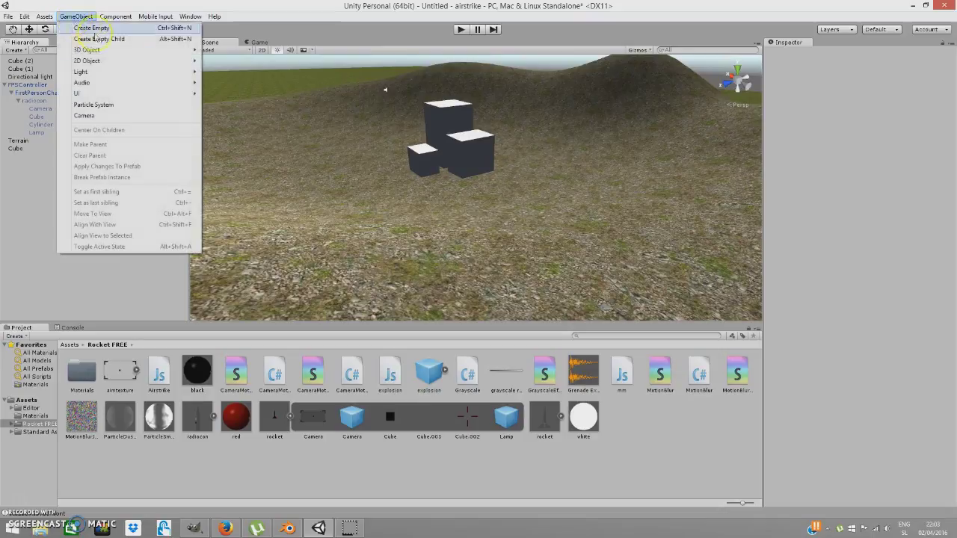
left_click(139, 28)
right_click_drag(337, 154, 247, 161)
key("s")
left_click(64, 148)
left_click(64, 155)
right_click_drag(329, 207, 191, 30)
key("w")
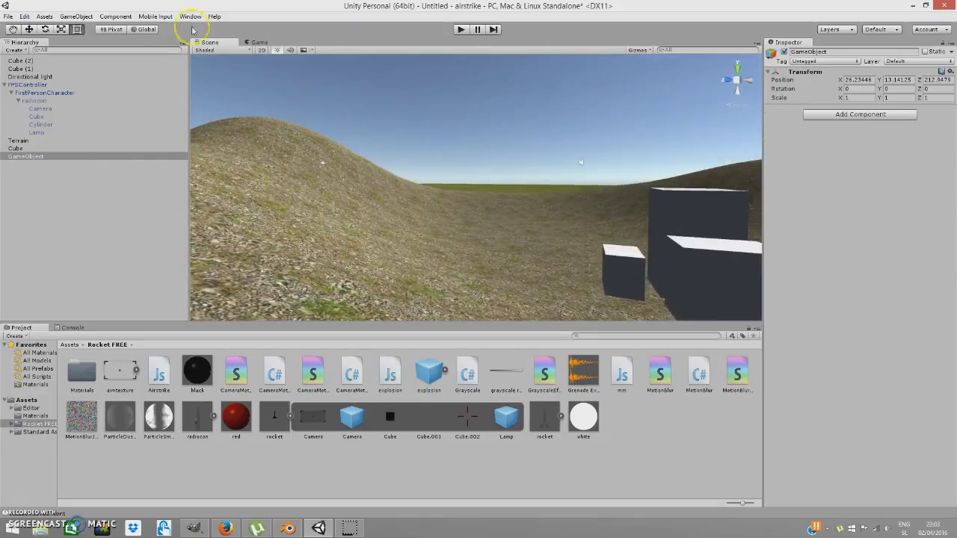
Move the empty game object high above the cubes, to about X 73.6, Y 104.7, Z 201.6.
right_click_drag(29, 30, 675, 257)
key("s")
left_click_drag(421, 134, 427, 71)
right_click_drag(536, 100, 299, 124)
left_click_drag(479, 129, 534, 117)
right_click_drag(533, 117, 553, 155)
left_click_drag(554, 155, 449, 529)
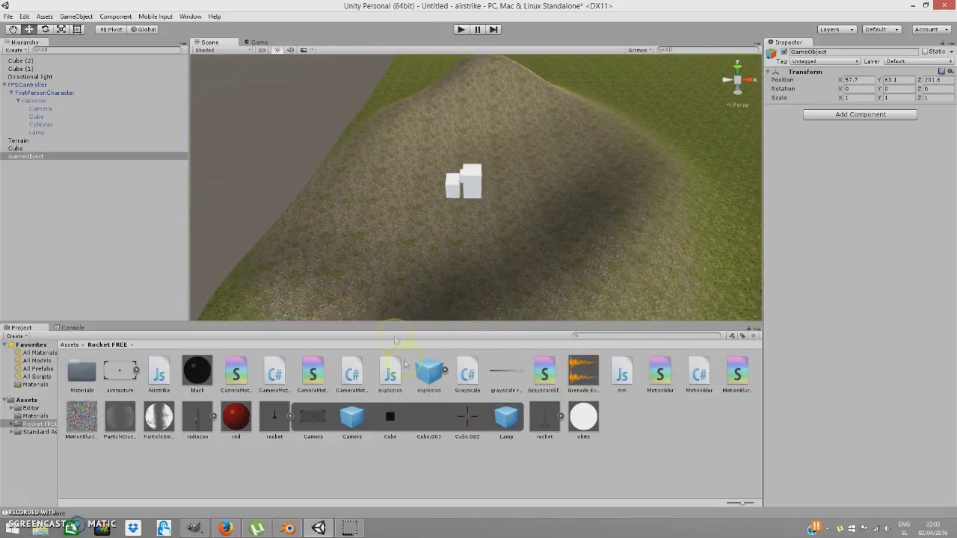
right_click_drag(502, 216, 632, 180)
left_click_drag(501, 122, 513, 68)
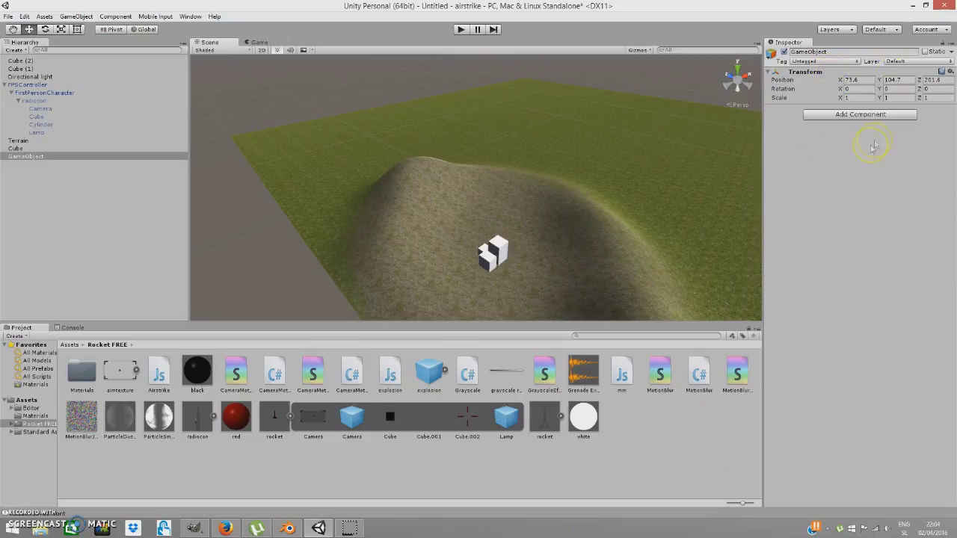
Rename the empty game object to rocketplantGameObject.
left_click(828, 54)
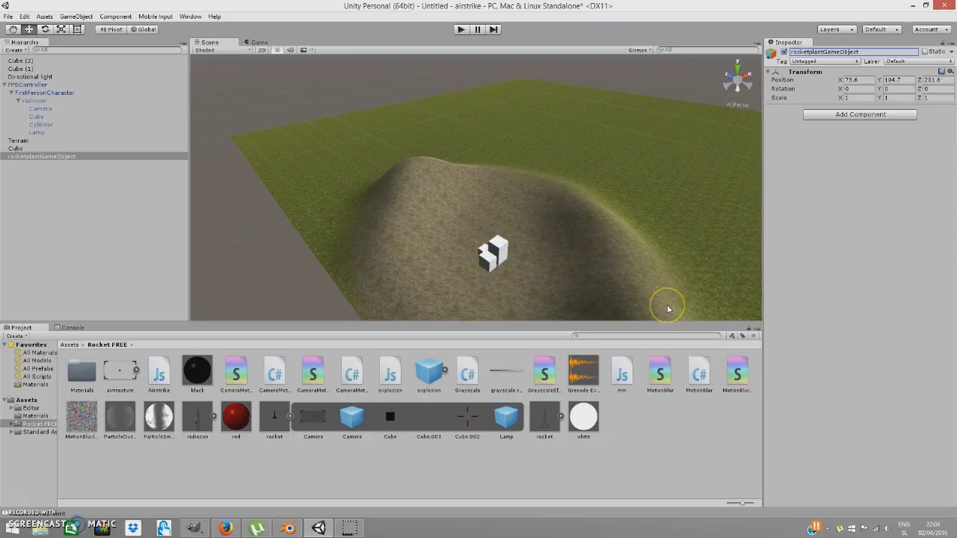
left_click_drag(667, 308, 660, 321)
Open the Airstrike script from the Rocket FREE folder in MonoDevelop.
left_click(159, 375)
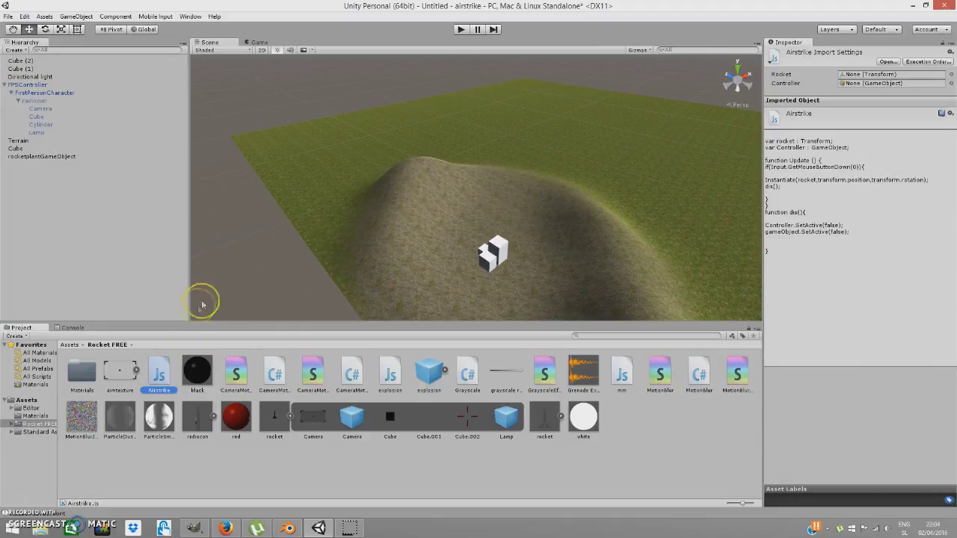
double_click(161, 375)
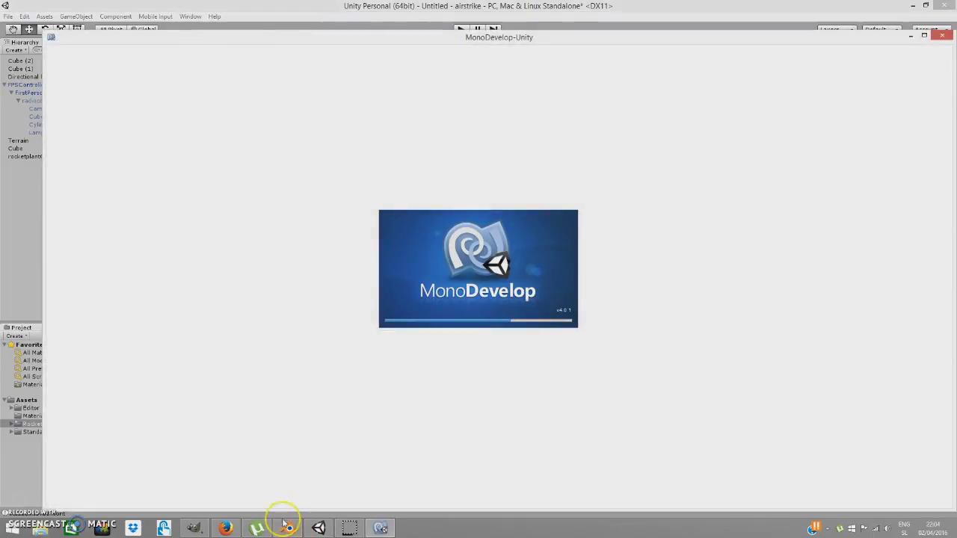
Quit Blender without saving the changes.
mouse_move(288, 527)
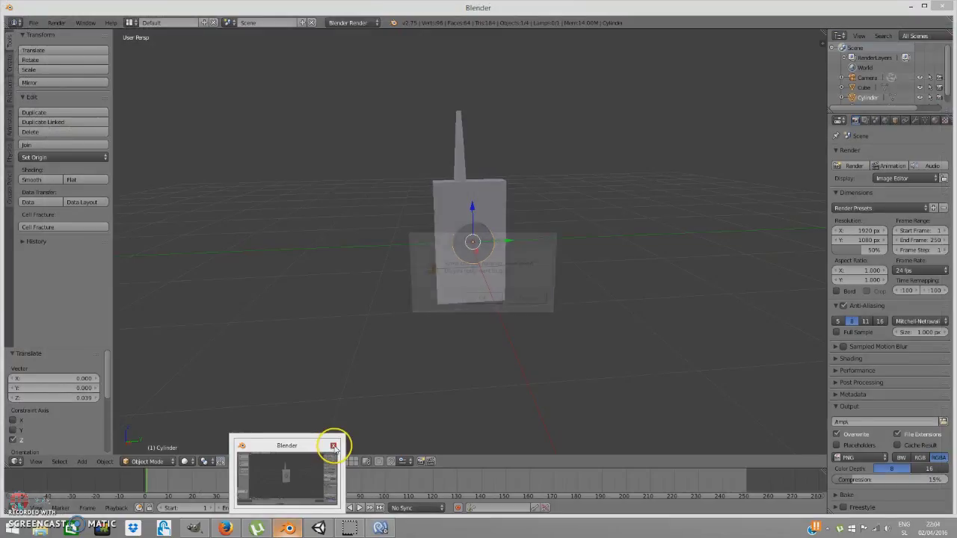
left_click(333, 446)
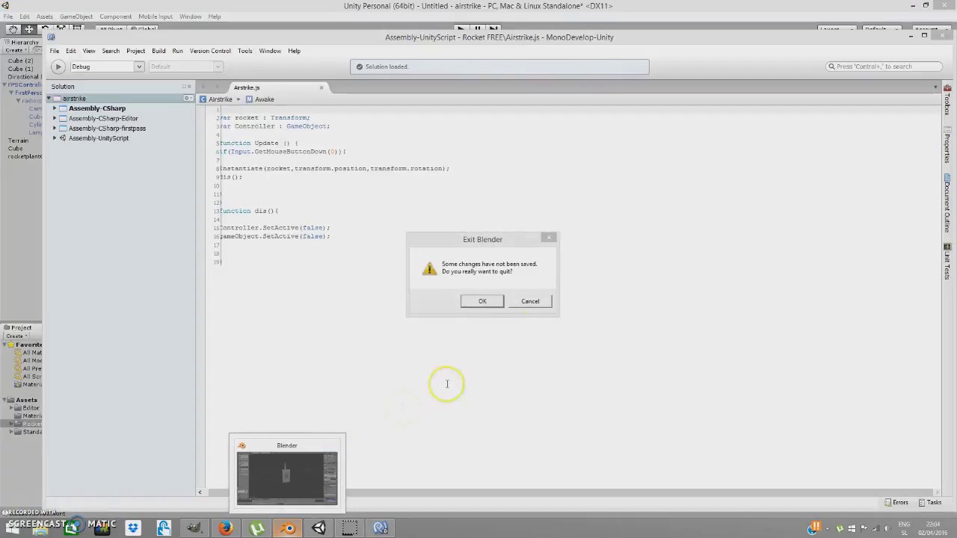
left_click(478, 299)
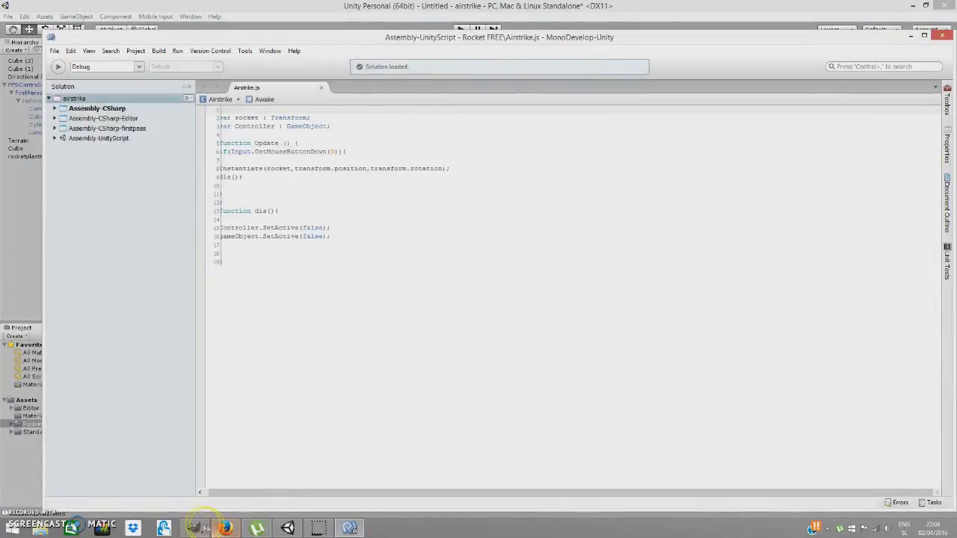
Close the untitled image in GIMP, discarding its changes, and quit GIMP.
mouse_move(193, 527)
left_click(240, 445)
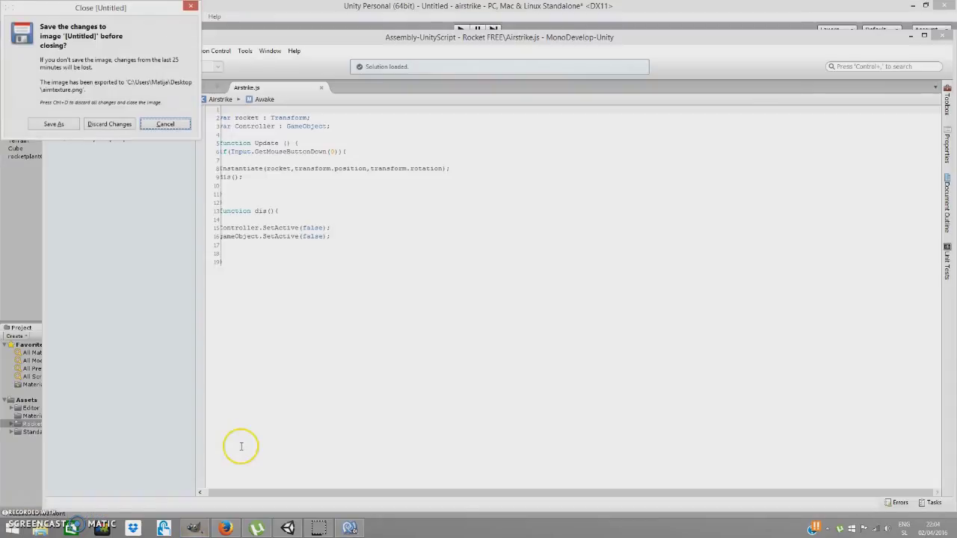
left_click(108, 124)
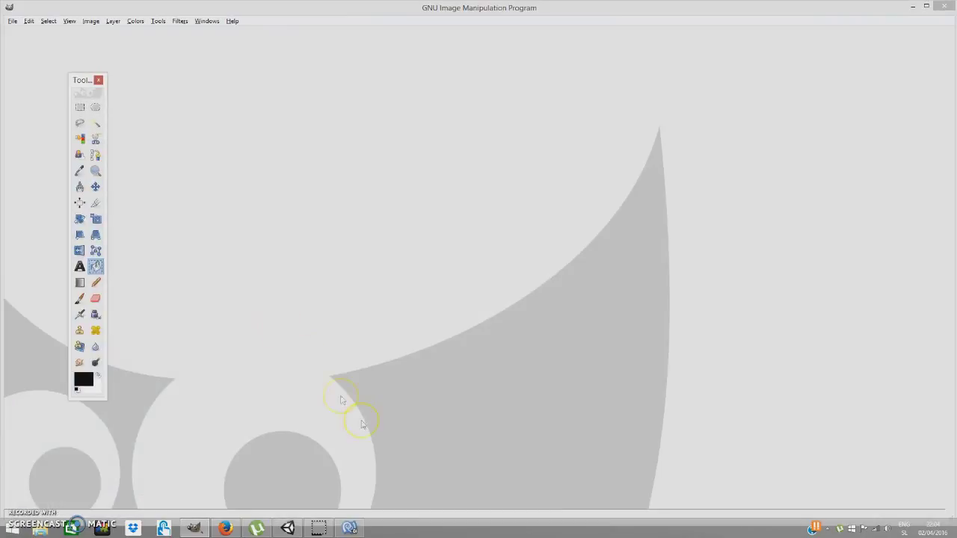
left_click(943, 6)
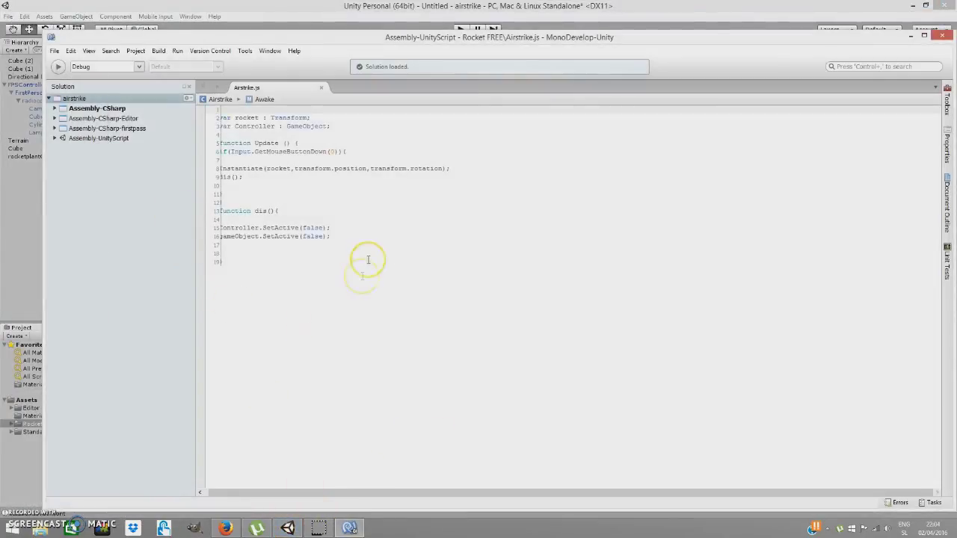
Read through the Airstrike script's Update and dis functions, and close MonoDevelop.
left_click_drag(390, 493, 381, 489)
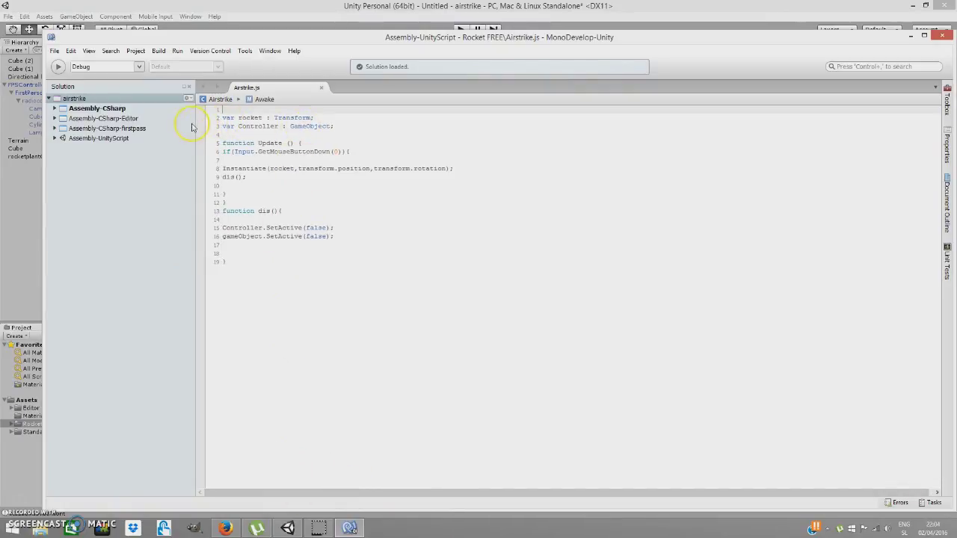
left_click(231, 133)
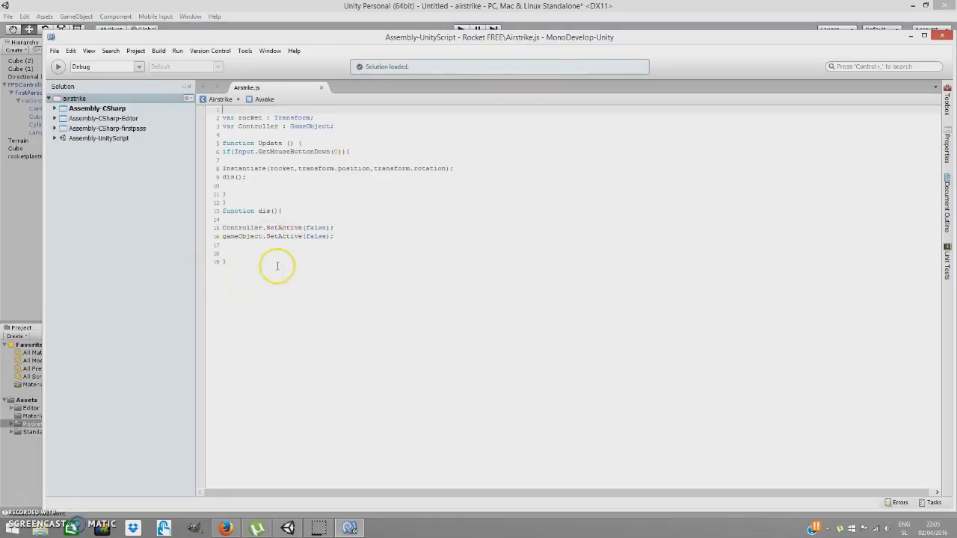
left_click(941, 36)
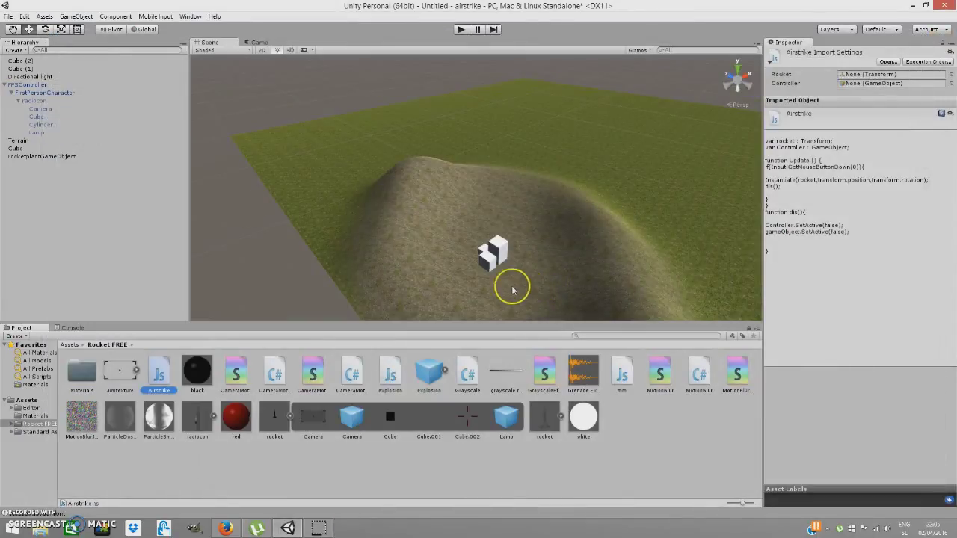
Attach the Airstrike script from the Rocket FREE folder to rocketplantGameObject.
left_click(32, 157)
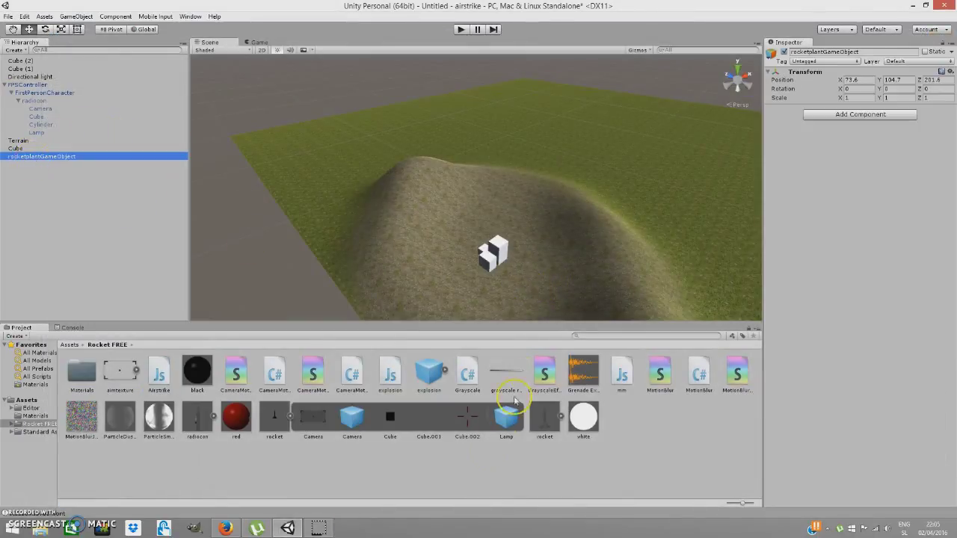
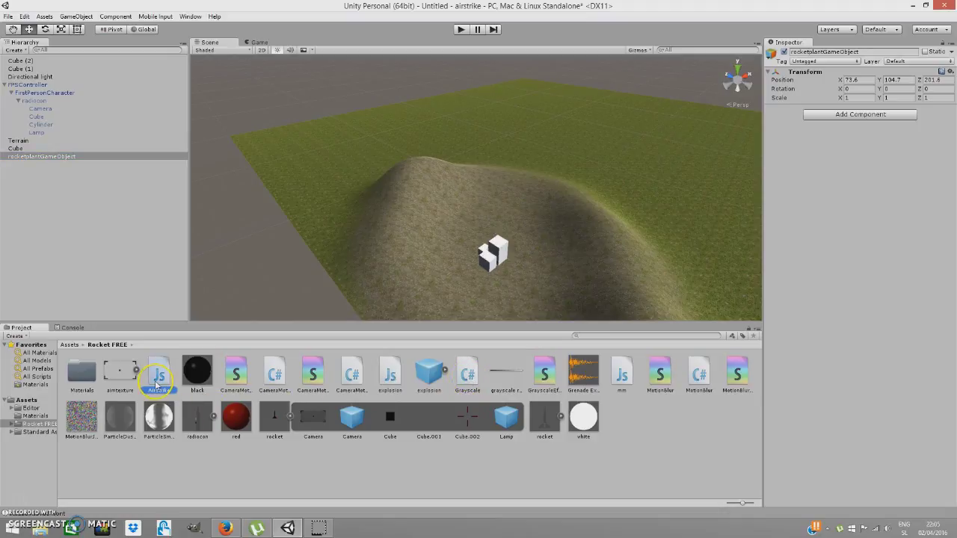
left_click(67, 157)
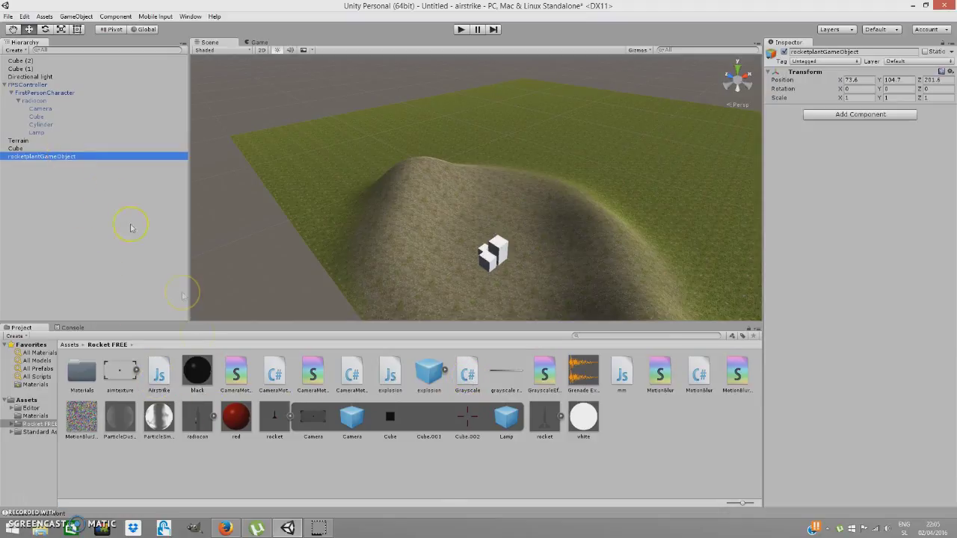
left_click_drag(159, 374, 921, 171)
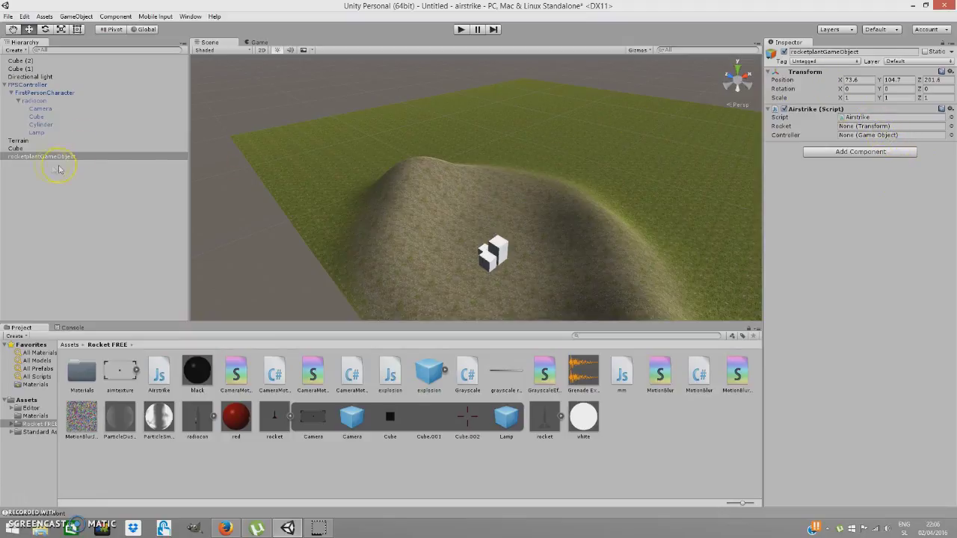
Assign the rocket prefab to the Rocket variable of rocketplantGameObject's Airstrike script.
left_click_drag(22, 153, 449, 412)
left_click_drag(275, 416, 846, 288)
left_click_drag(844, 193, 854, 133)
Examine the rocket prefab's components and read its explosion script in MonoDevelop, closing the editor when done.
left_click(274, 417)
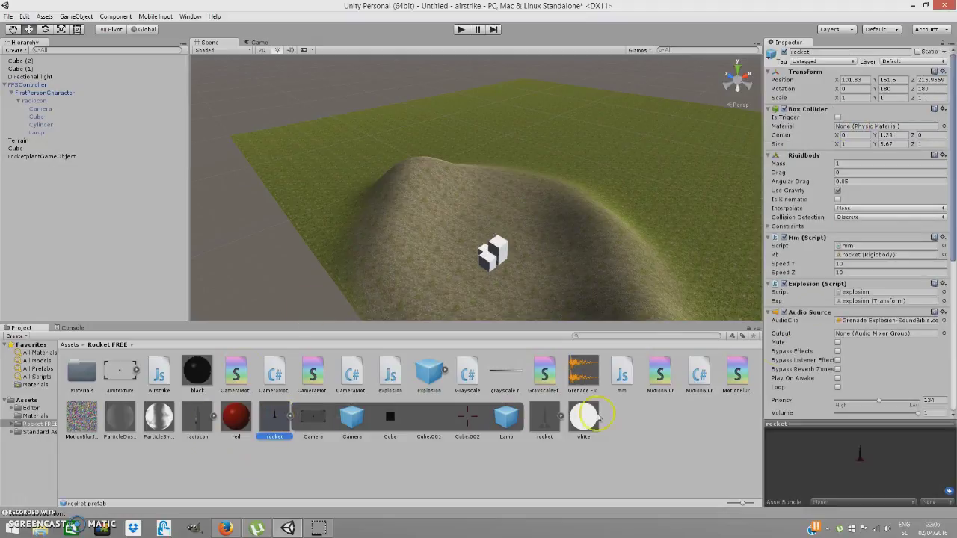
scroll(837, 276, "down", 8)
scroll(834, 258, "up", 3)
scroll(834, 260, "up", 3)
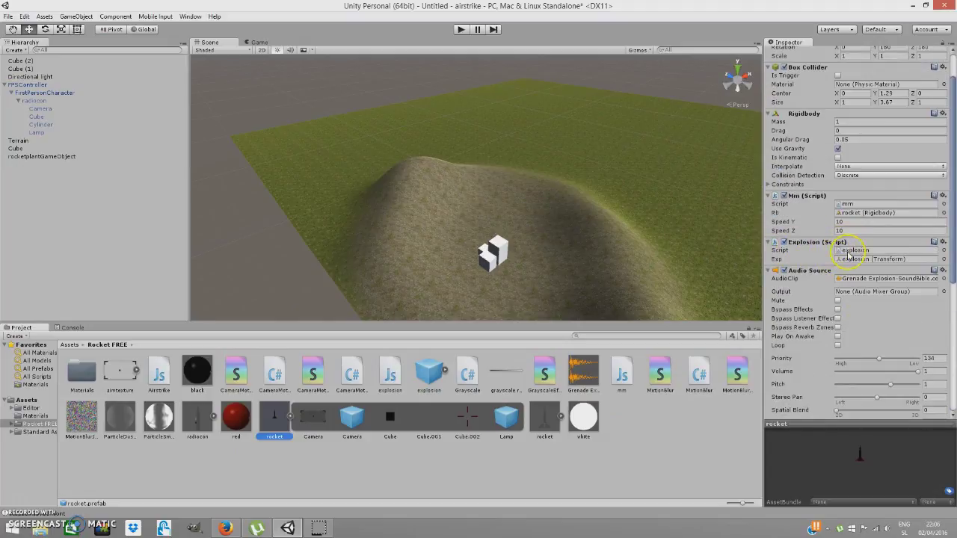
left_click(850, 253)
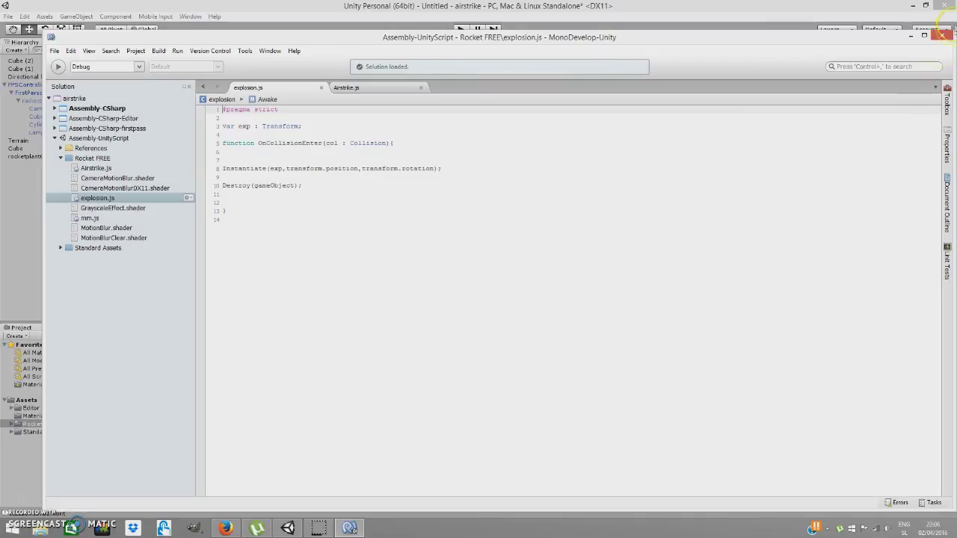
left_click(940, 36)
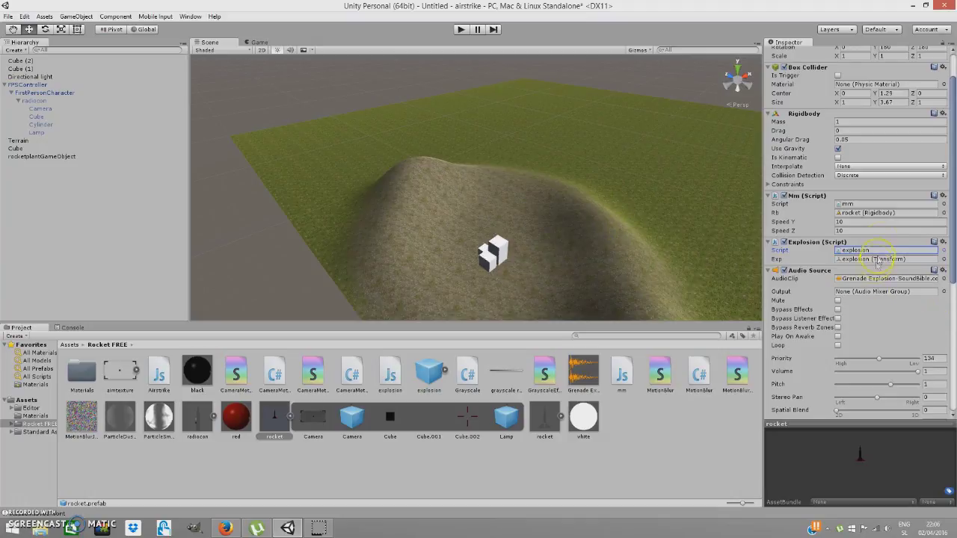
Read the rocket's mm script in MonoDevelop, close the editor and look over the prefab's Audio Source settings.
double_click(848, 204)
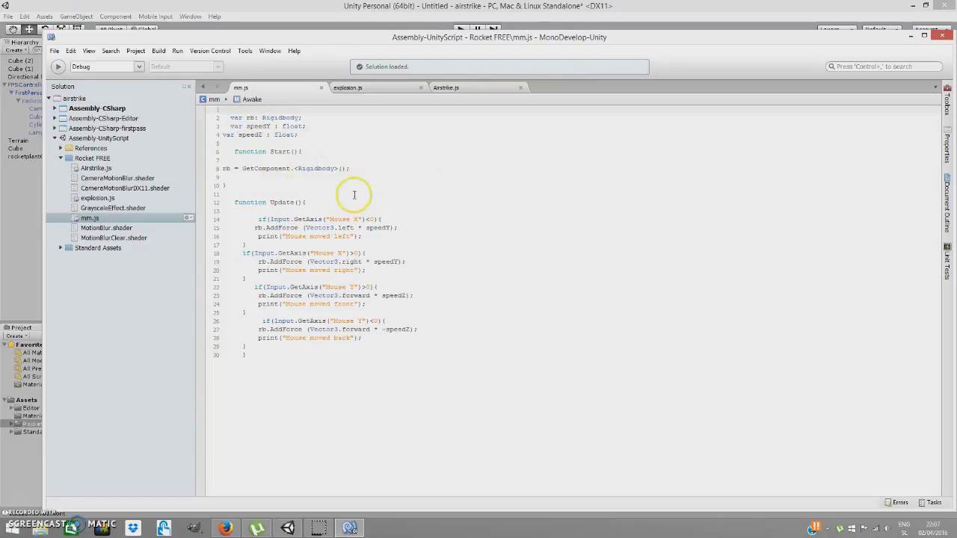
left_click(381, 272)
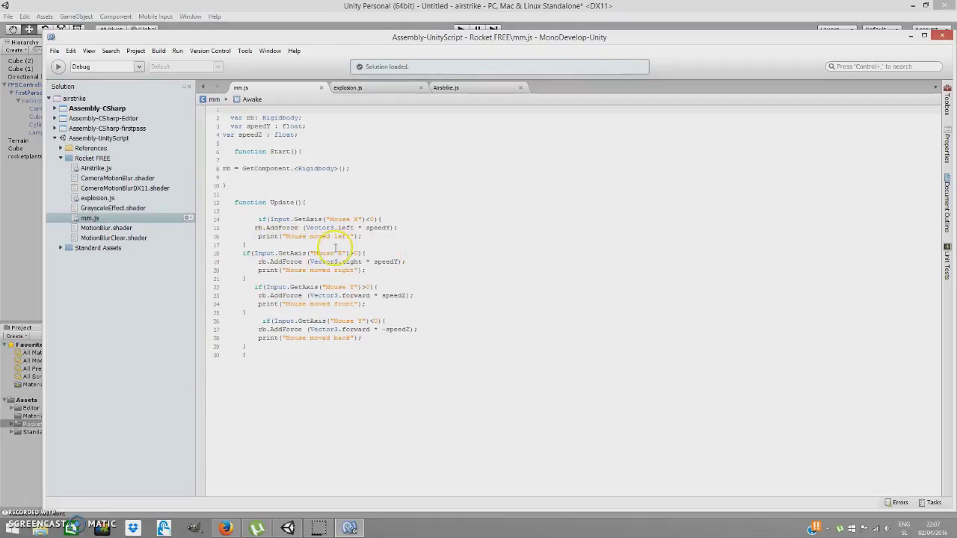
left_click(379, 240)
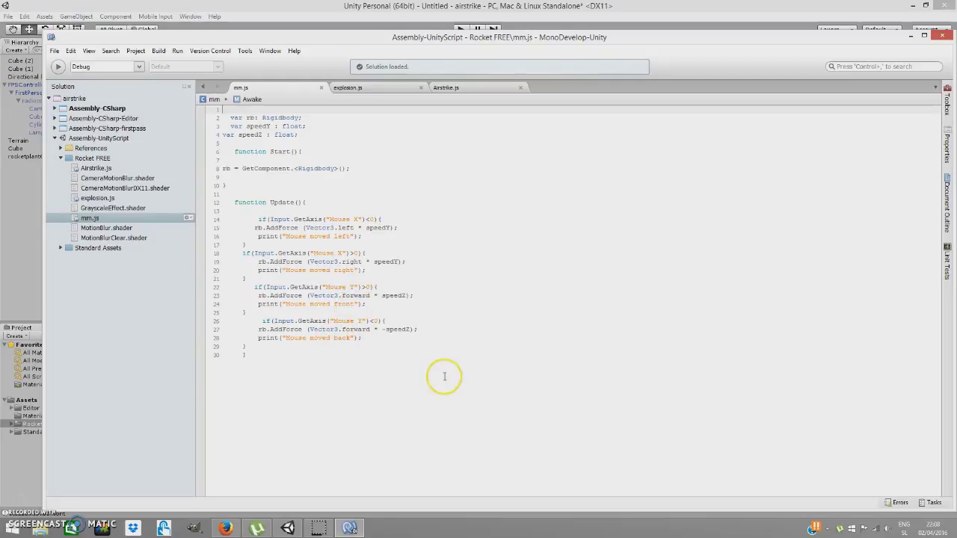
left_click(941, 36)
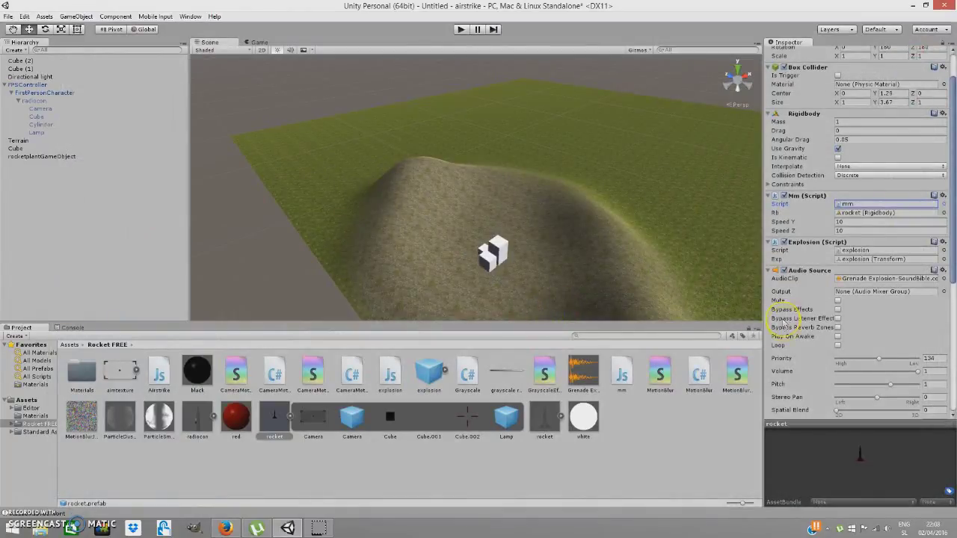
scroll(782, 323, "down", 4)
scroll(850, 330, "down", 4)
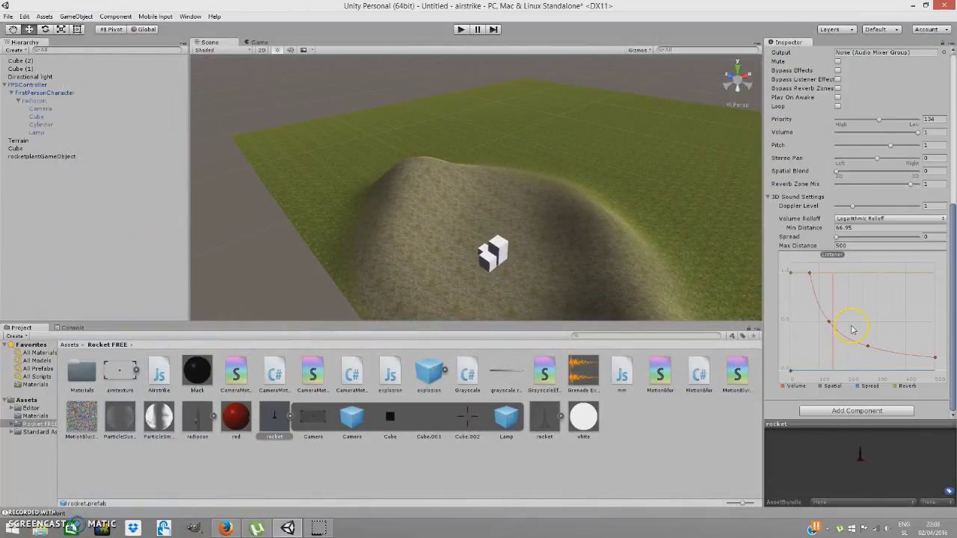
scroll(852, 316, "up", 9)
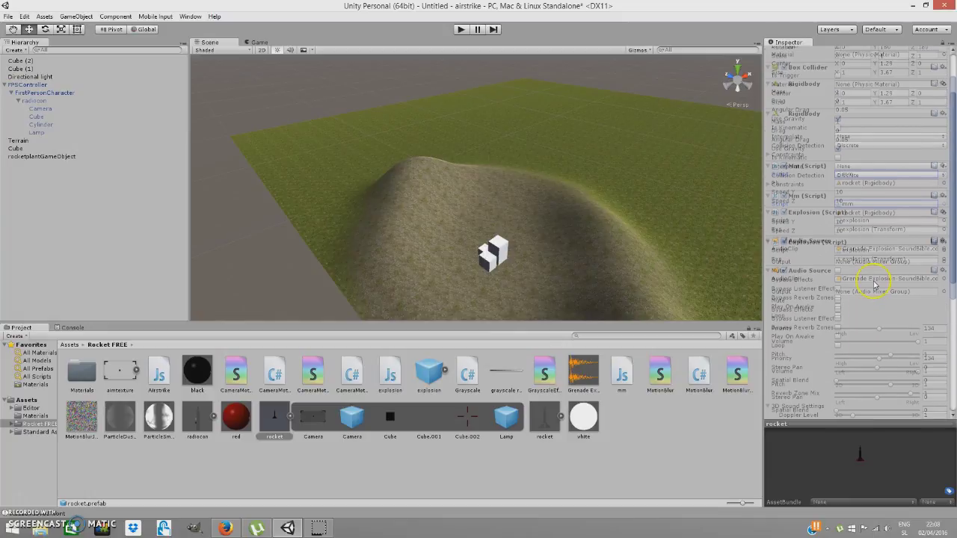
Create a cube under FirstPersonCharacter and assign it as the Controller of rocketplantGameObject's Airstrike script.
left_click(15, 156)
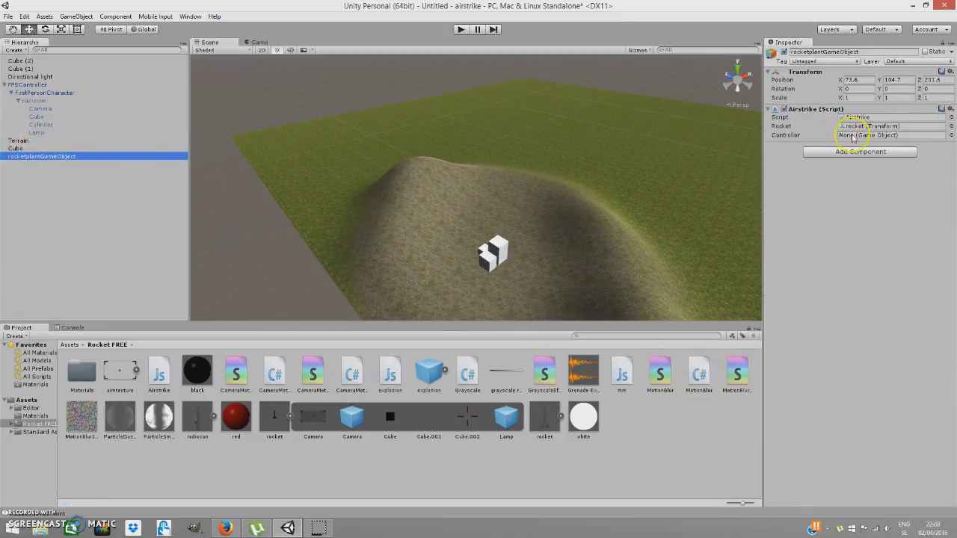
left_click(31, 101)
left_click(775, 63)
right_click_drag(655, 178, 386, 139)
left_click(75, 15)
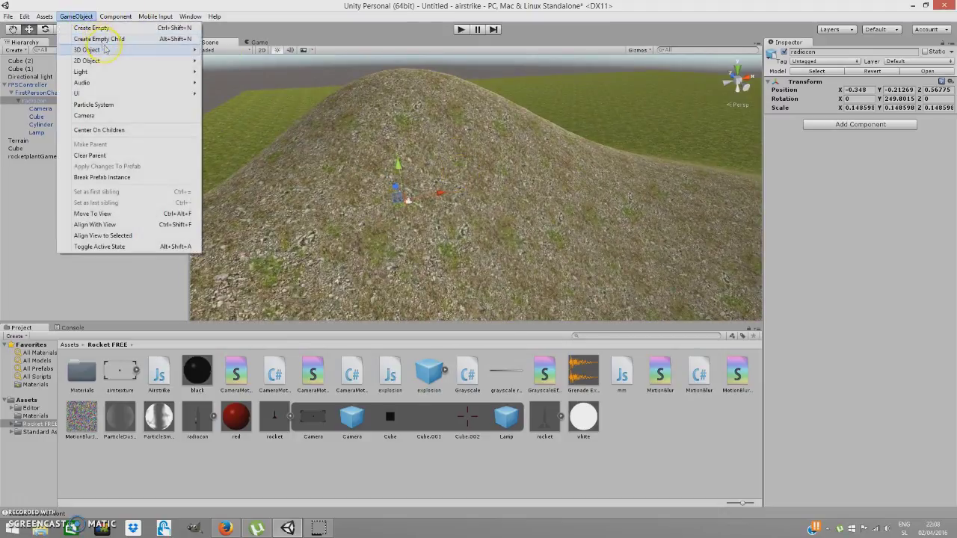
mouse_move(105, 49)
left_click(234, 39)
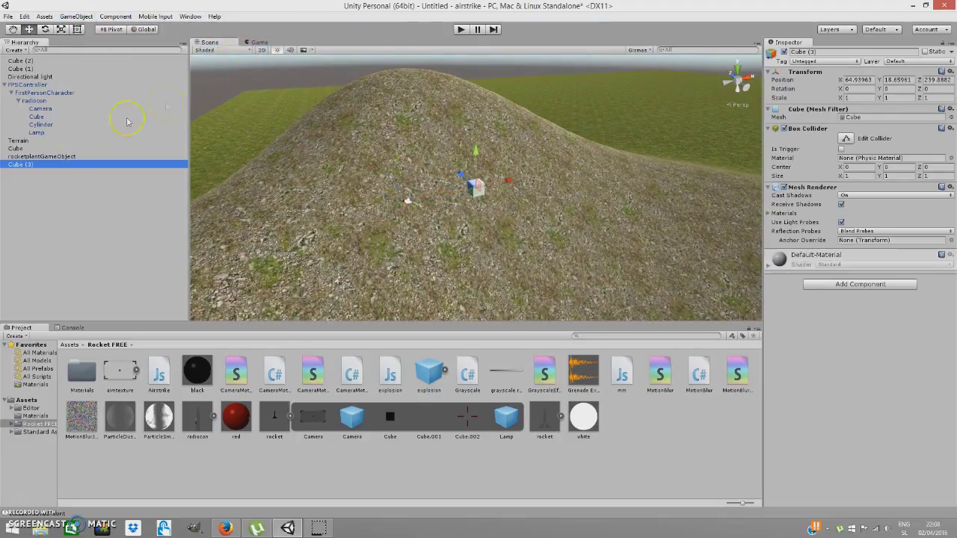
left_click_drag(67, 163, 61, 101)
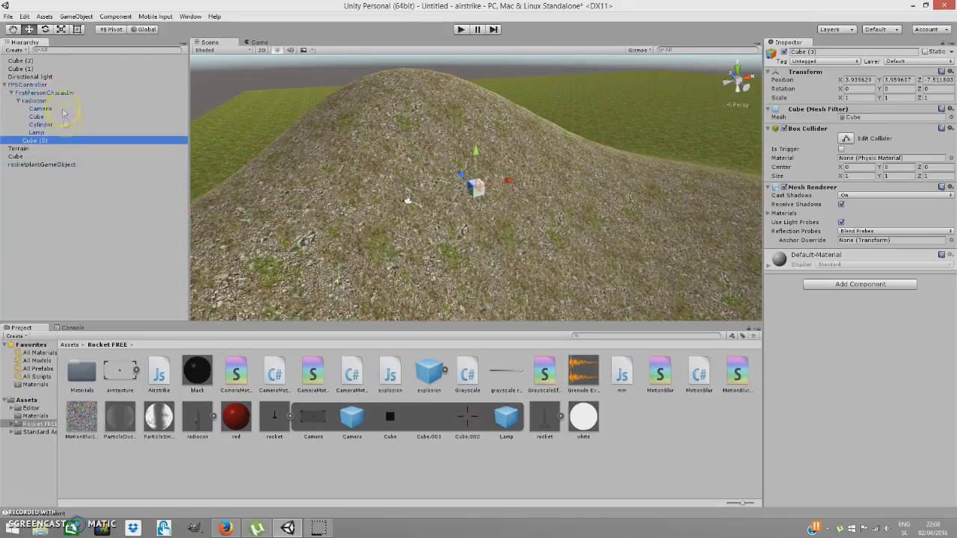
left_click(37, 164)
left_click_drag(43, 142, 876, 139)
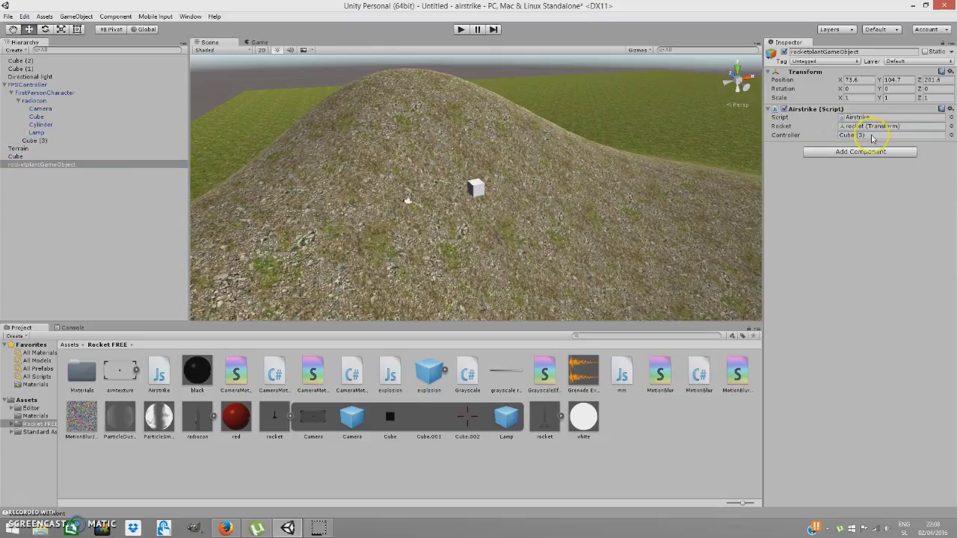
Delete Cube (3) from under FirstPersonCharacter.
left_click(41, 142)
right_click(43, 142)
left_click(68, 195)
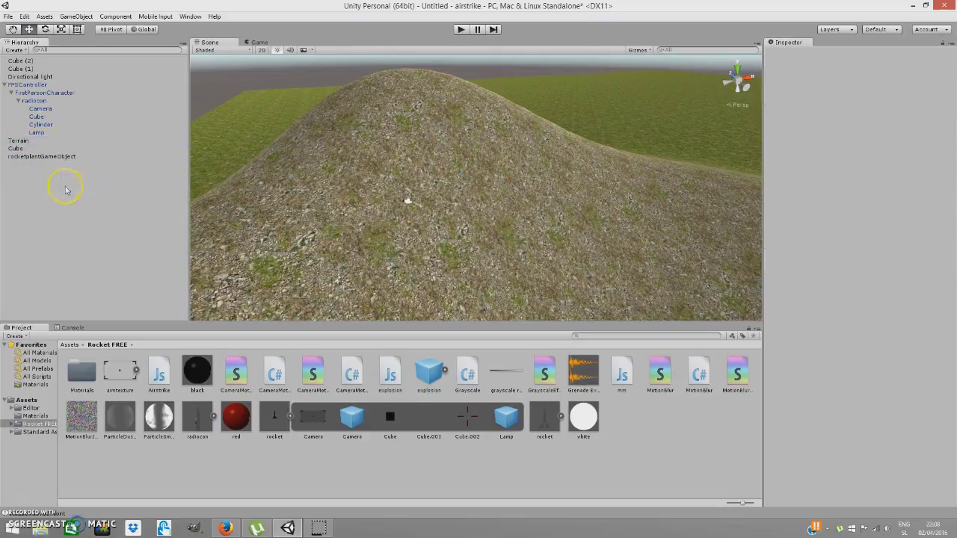
Assign the radiocon object as the Controller of rocketplantGameObject's Airstrike script.
left_click(27, 158)
left_click_drag(48, 101, 865, 136)
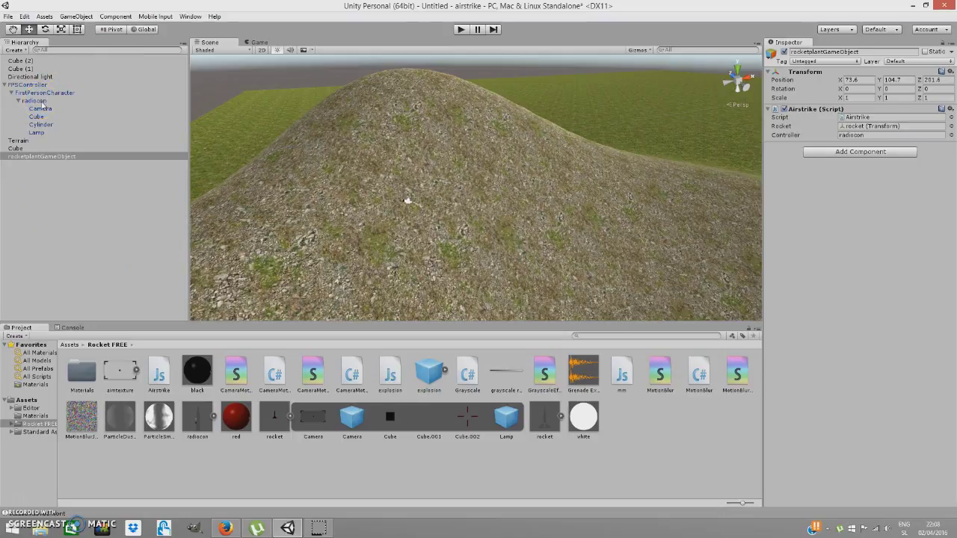
left_click_drag(480, 216, 447, 186, "alt")
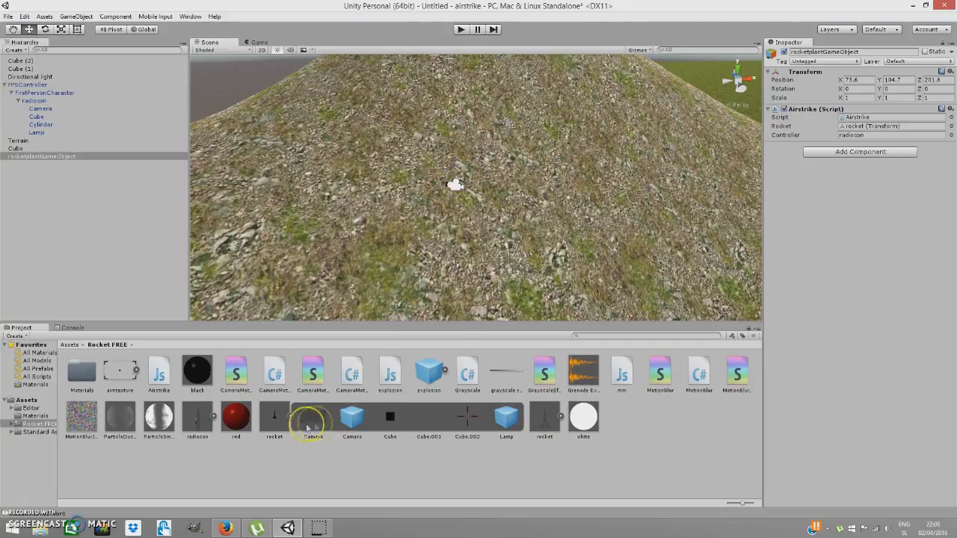
Examine the components of the rocket prefab's Camera child and the rocket's own script and audio settings.
left_click(284, 423)
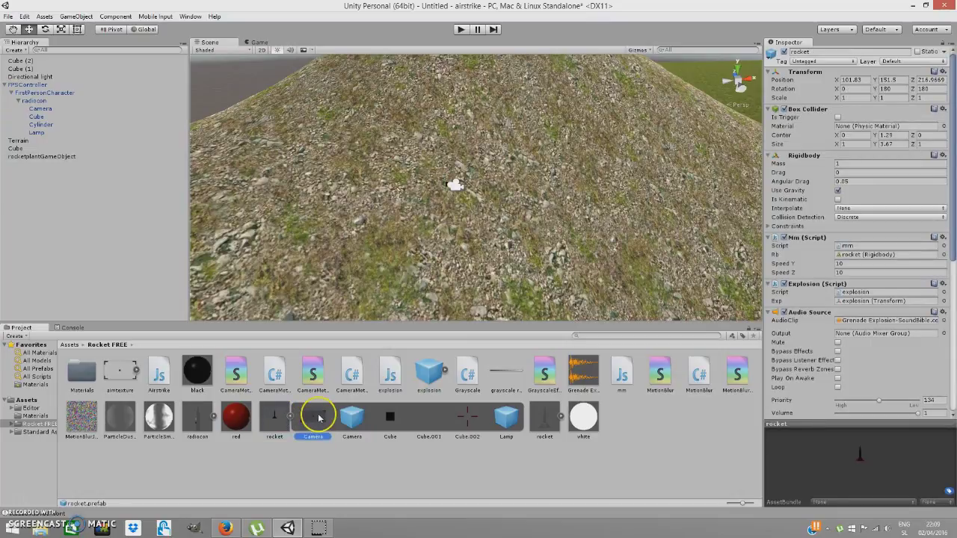
left_click(317, 423)
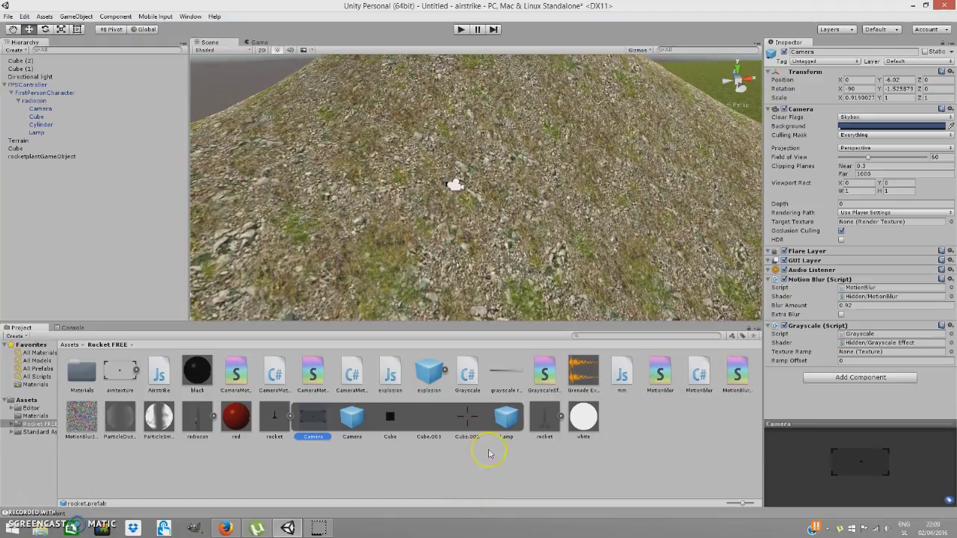
left_click(284, 429)
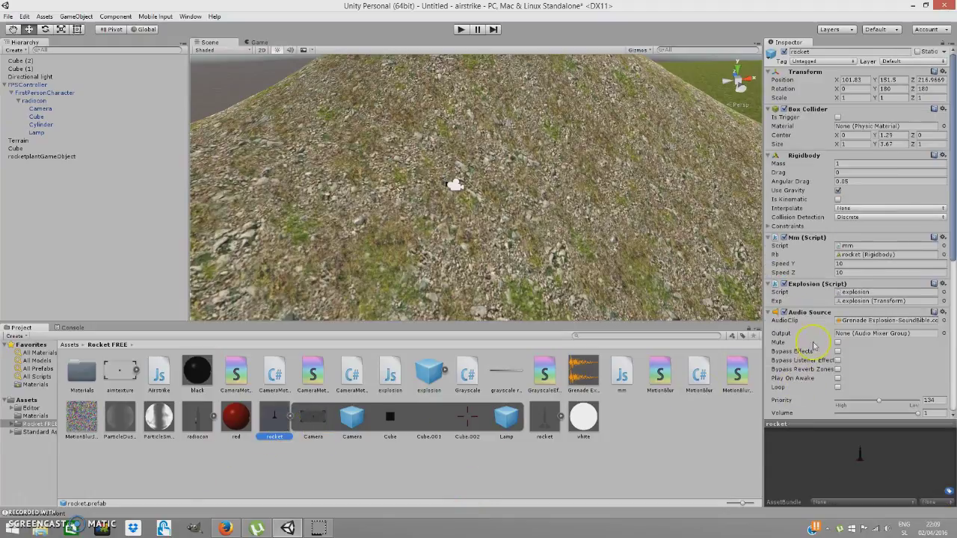
scroll(813, 321, "down", 8)
scroll(814, 323, "up", 6)
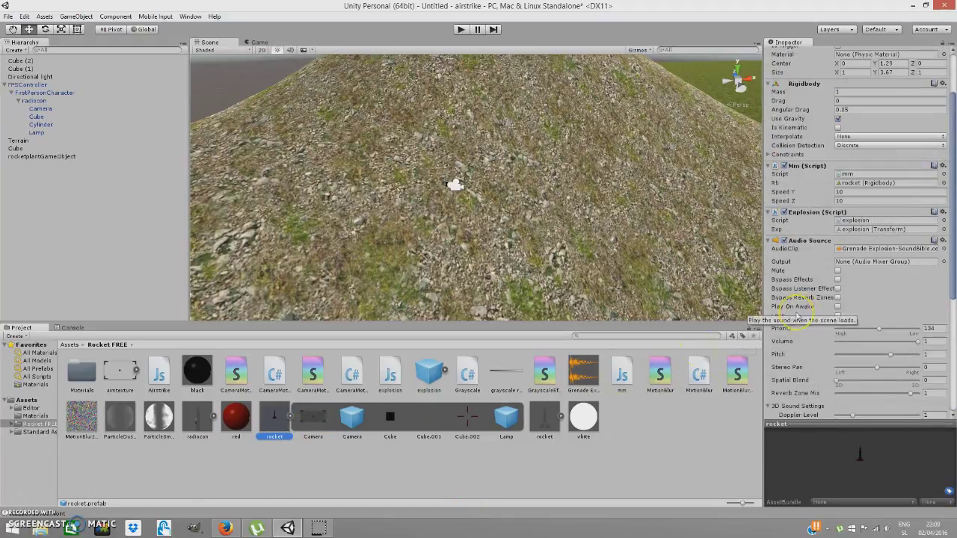
Inspect the components of the rocket prefab's Camera child, including its Motion Blur and Grayscale scripts.
left_click(313, 418)
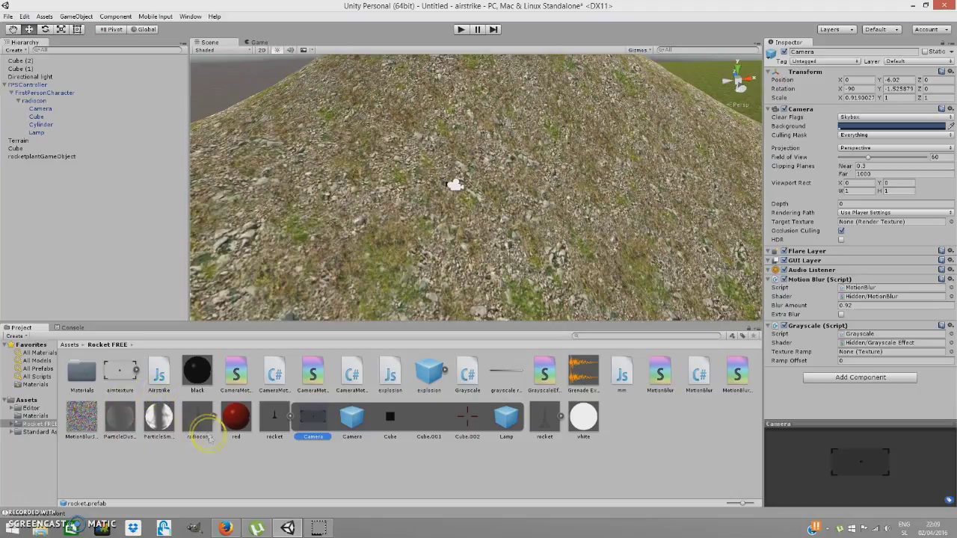
Place the explosion prefab on the terrain and replay its particle effect to preview it.
left_click_drag(435, 367, 641, 233)
key("f")
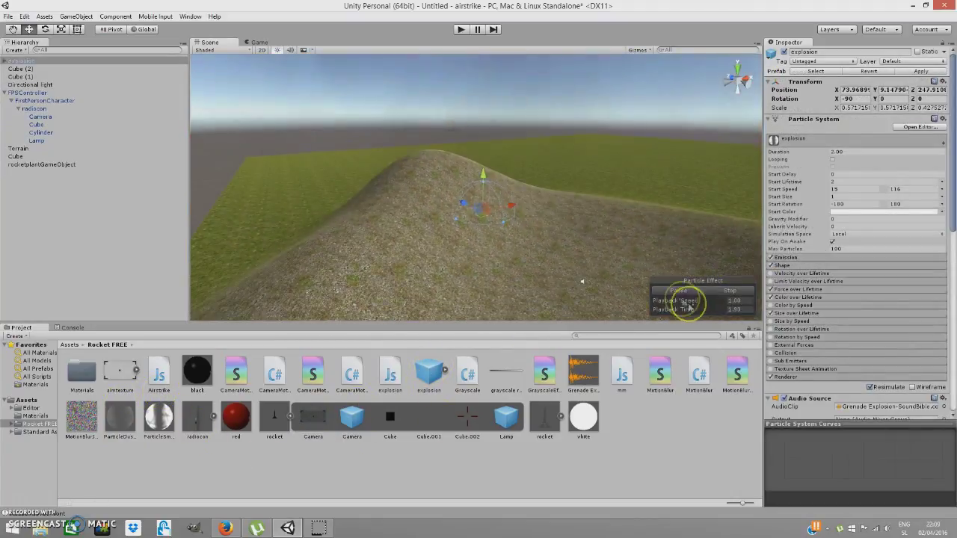
left_click(726, 291)
left_click(695, 290)
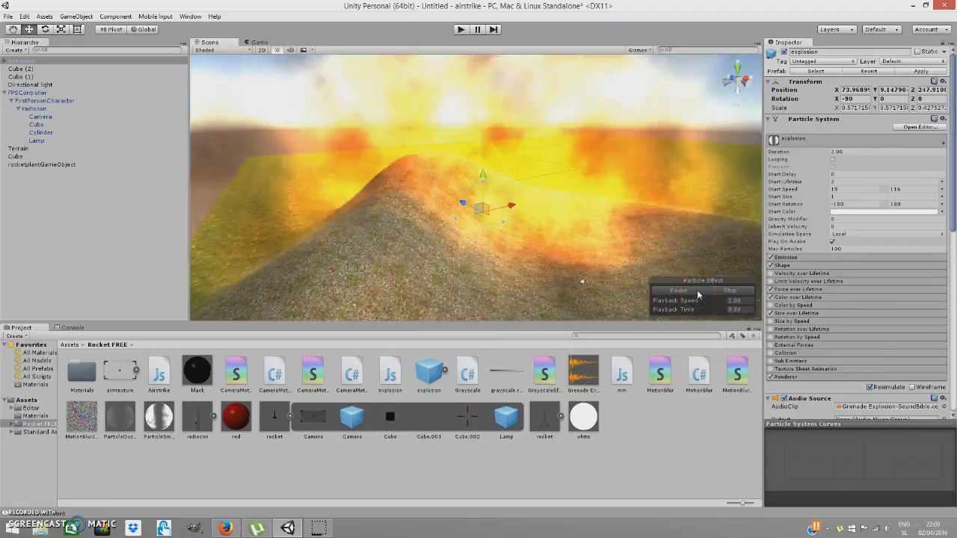
left_click(698, 291)
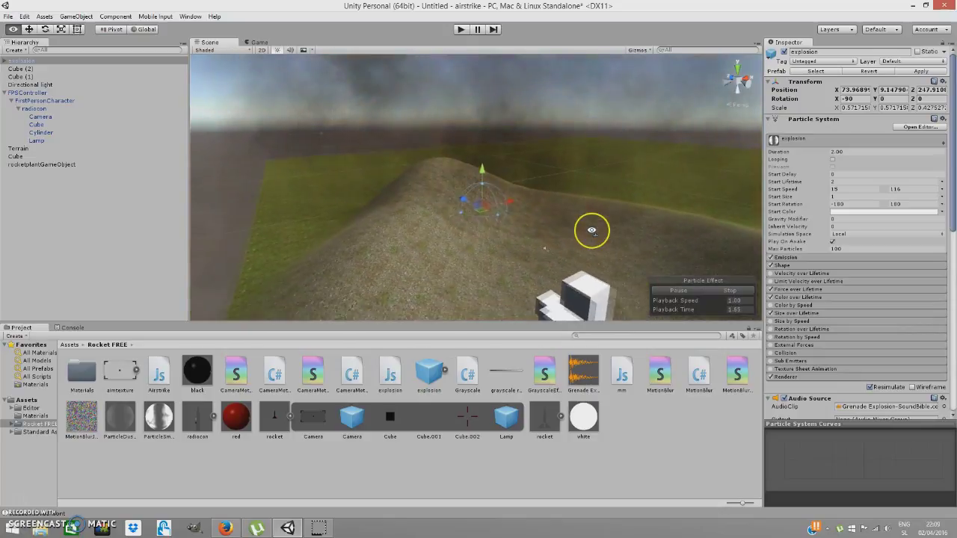
Delete the explosion object from the scene.
right_click(25, 62)
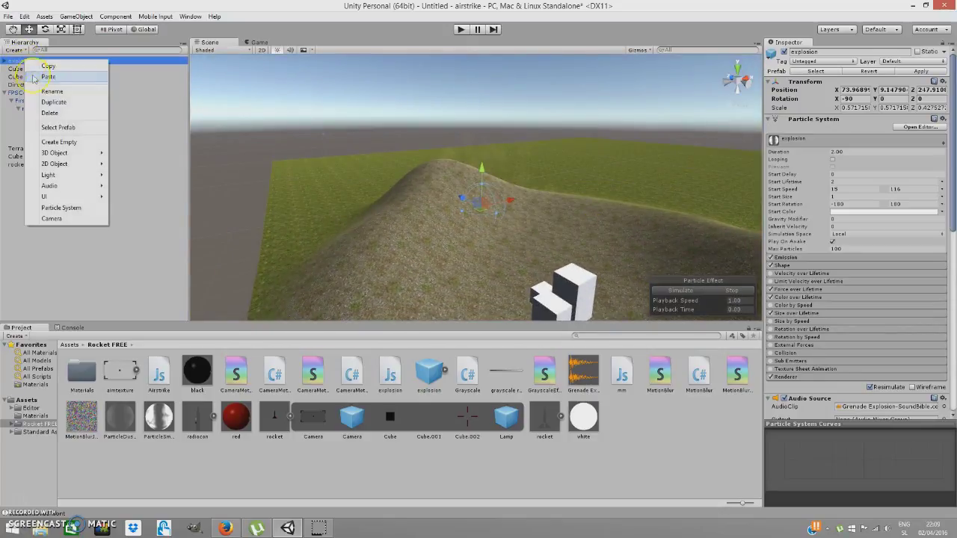
left_click(45, 113)
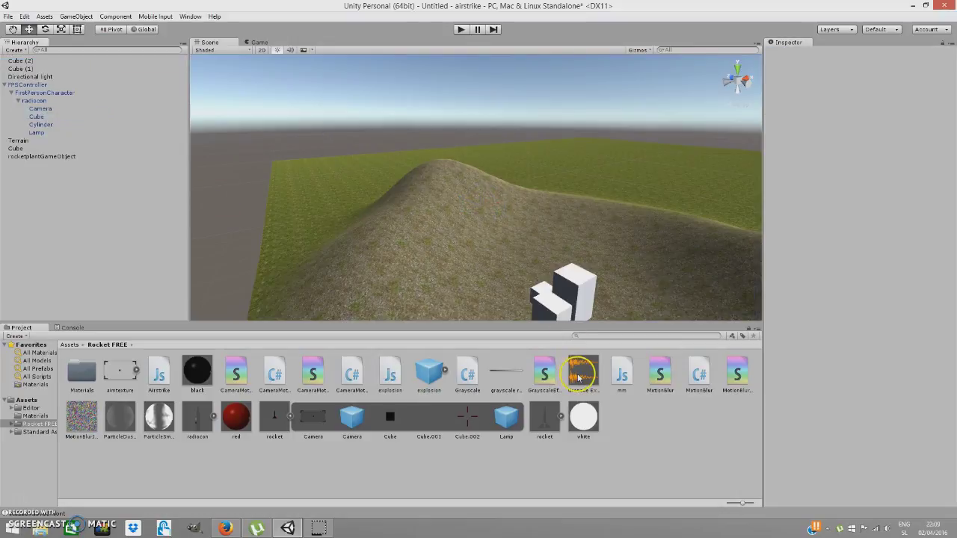
Examine the Grenade Explosion sound clip and the audio source settings of the explosion prefab.
left_click(431, 376)
left_click(583, 372)
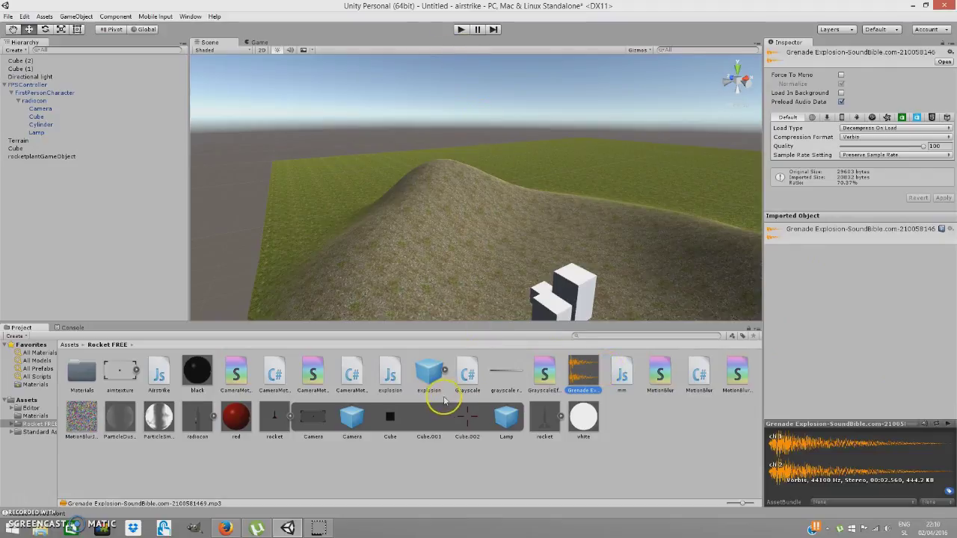
left_click(433, 372)
scroll(773, 322, "down", 10)
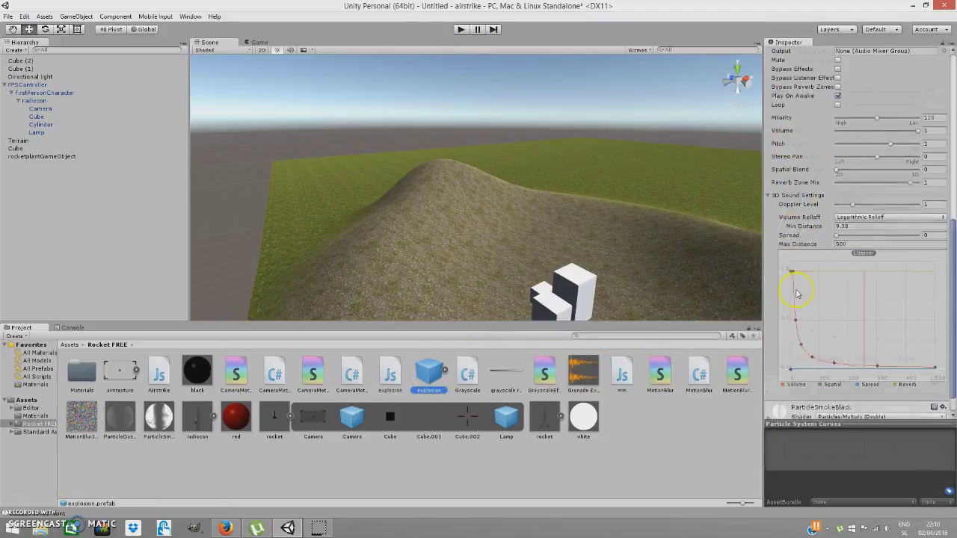
Play-test the scene with the radiocon controller in view and exit play mode.
left_click(461, 30)
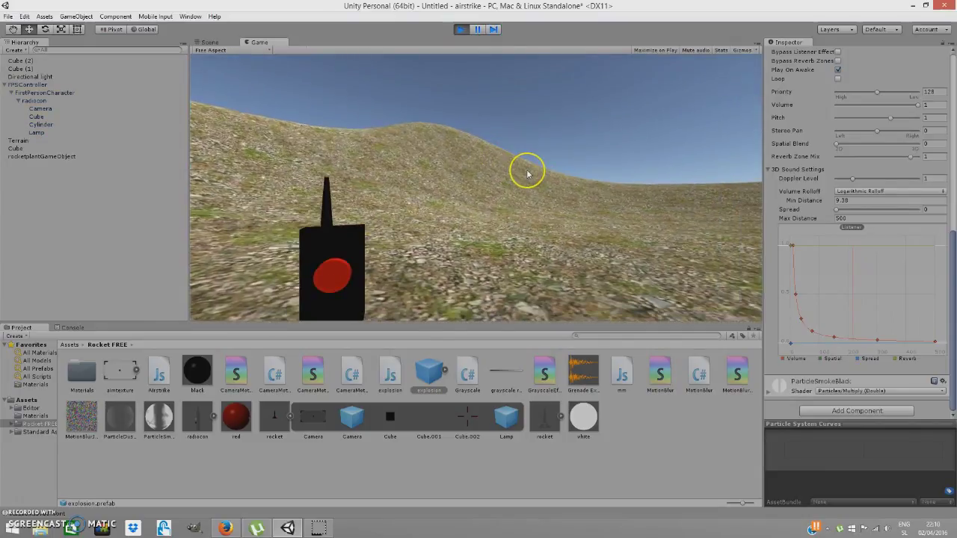
left_click(528, 162)
left_click(461, 30)
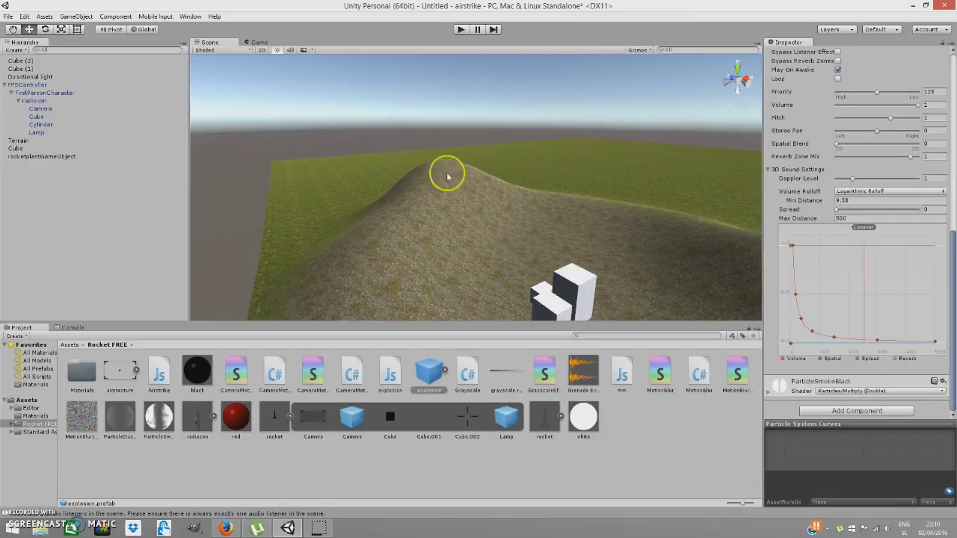
Set the X rotation of rocketplantGameObject to -180.
left_click(23, 158)
left_click(865, 91)
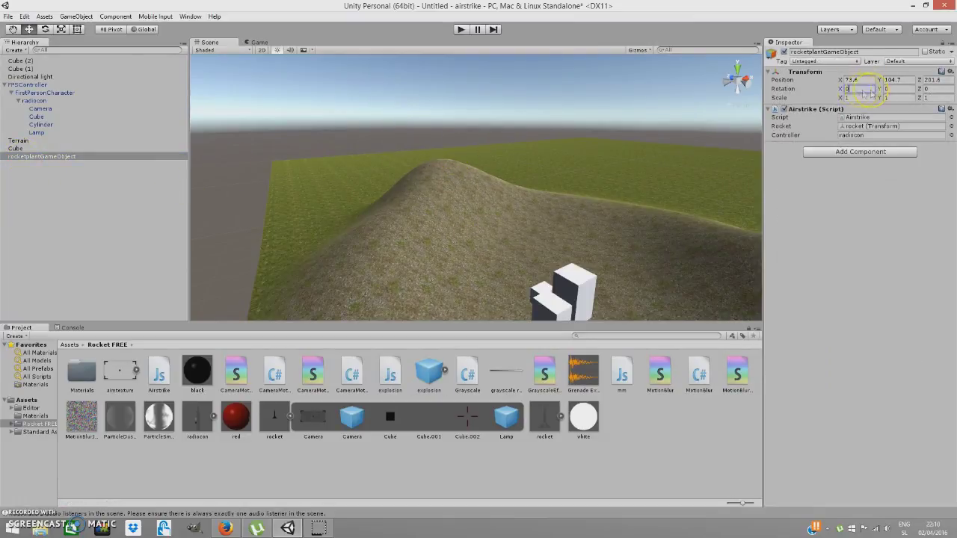
type("-180")
right_click(209, 42)
left_click(82, 162)
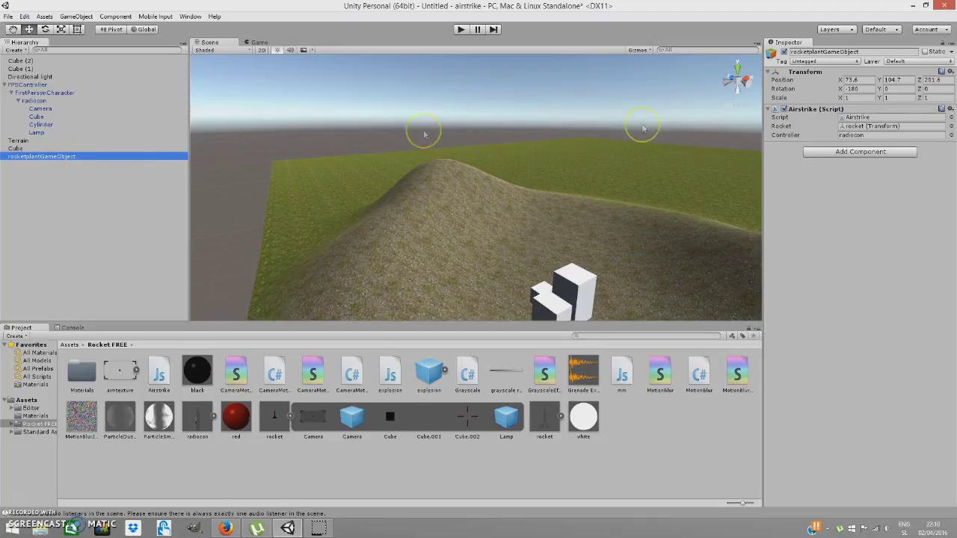
Play-test the airstrike by launching the rocket from the rotated rocketplantGameObject, and stop the game.
left_click(463, 30)
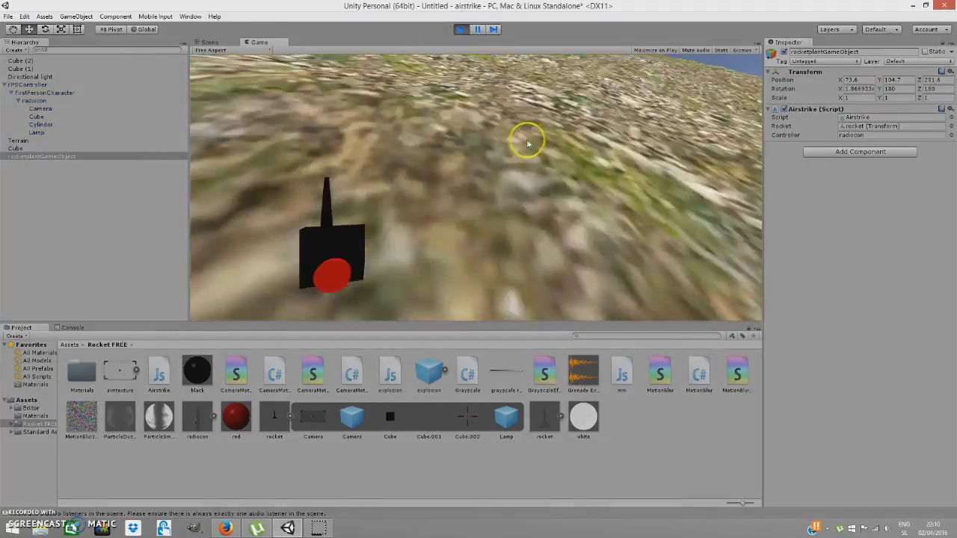
left_click(554, 134)
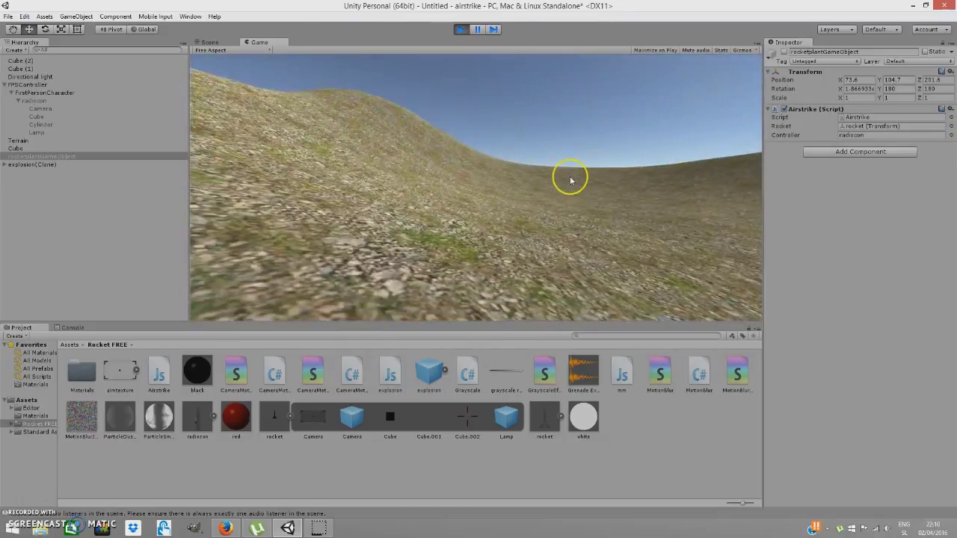
left_click(455, 30)
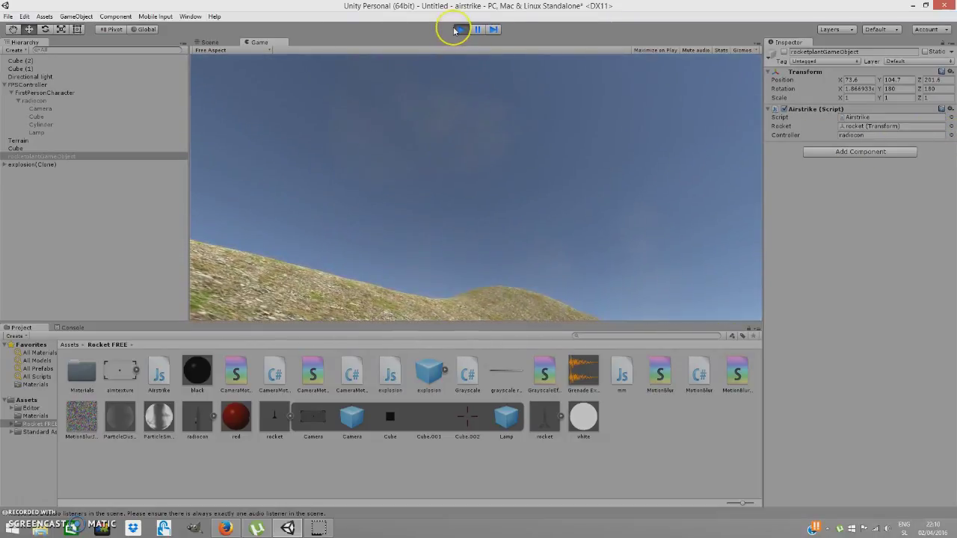